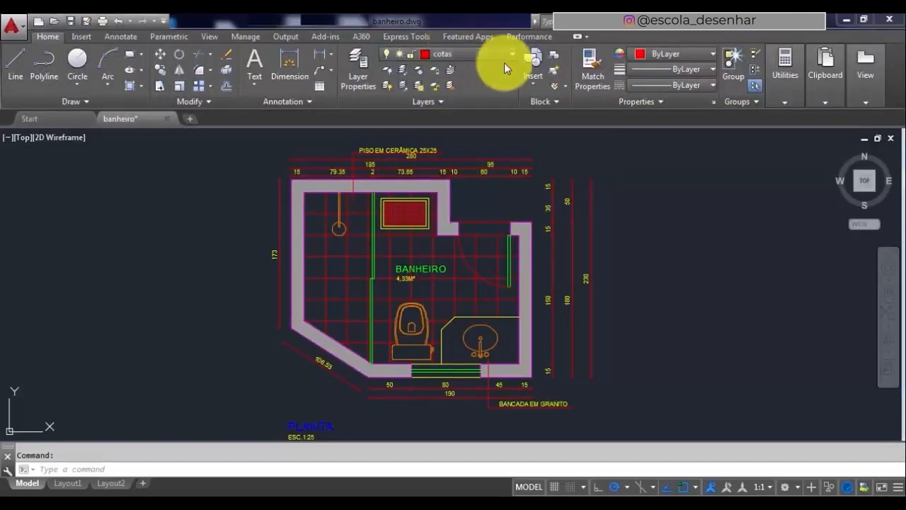
# Step: Make formato the current layer and draw a 29.7 by 21 rectangle beside the bathroom plan
pyautogui.click(487, 55)
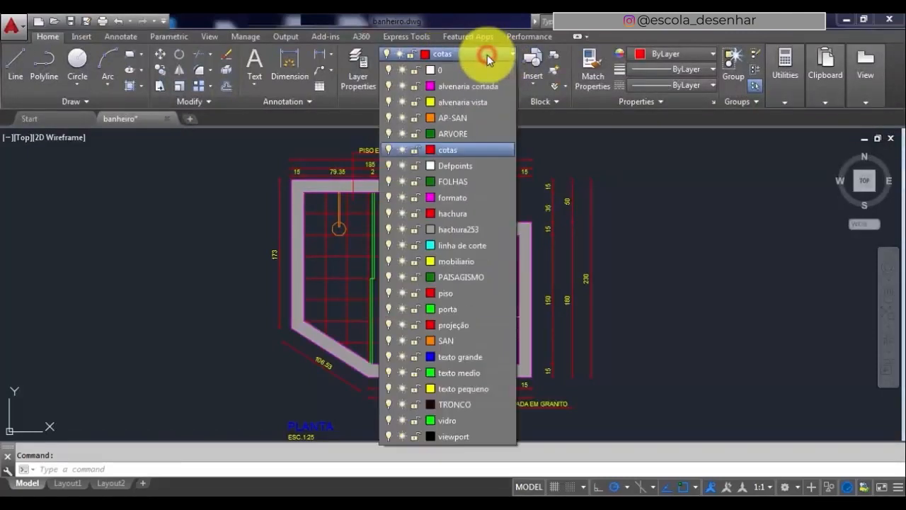
pyautogui.click(465, 197)
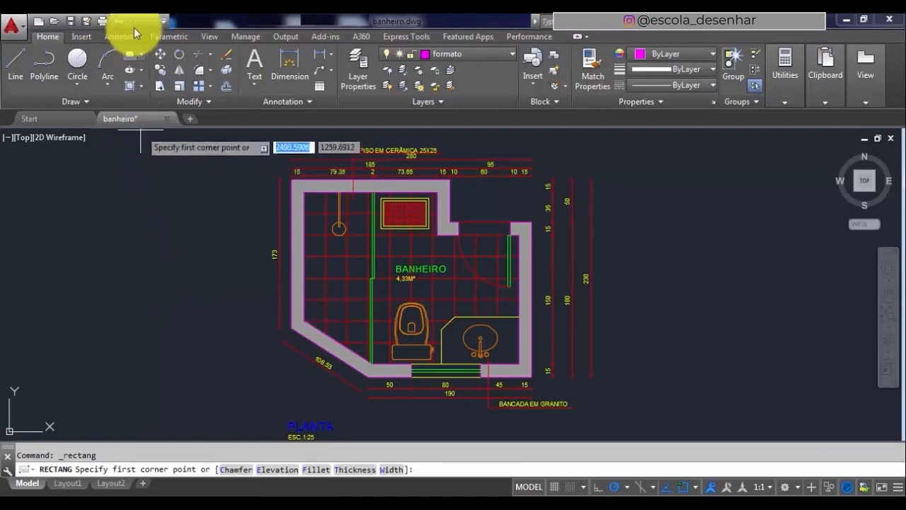
pyautogui.click(109, 303)
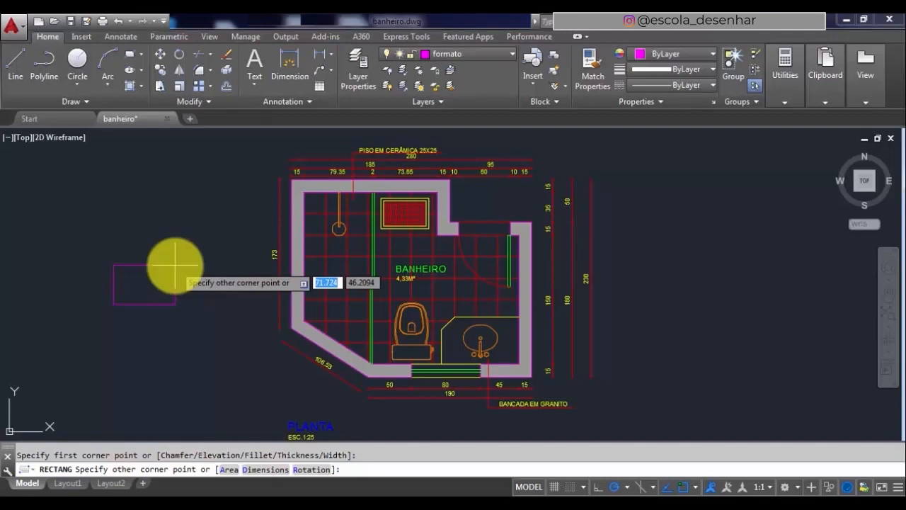
pyautogui.write('29')
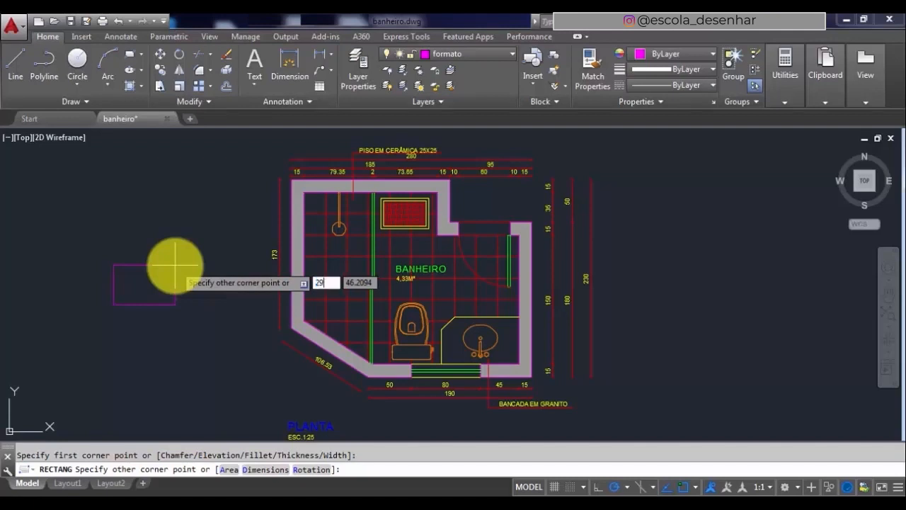
pyautogui.write('.7')
pyautogui.press('Tab')
pyautogui.write('21')
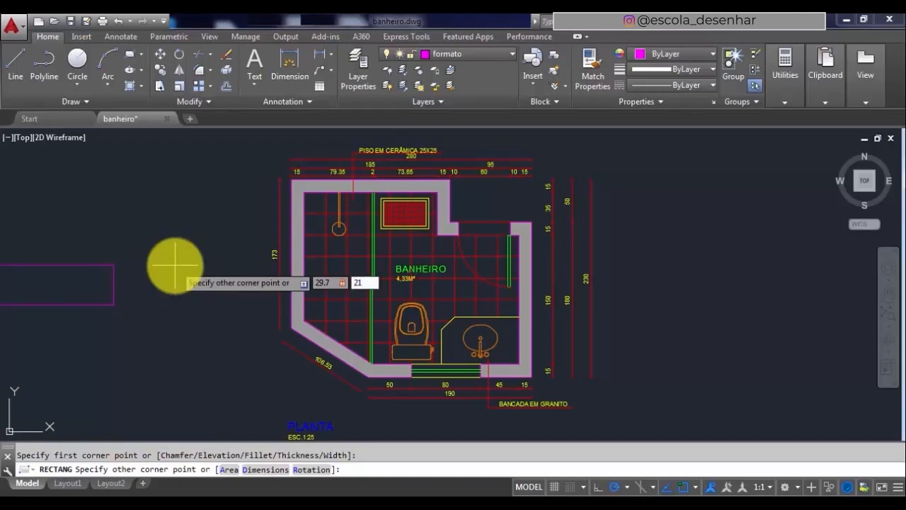
pyautogui.press('Return')
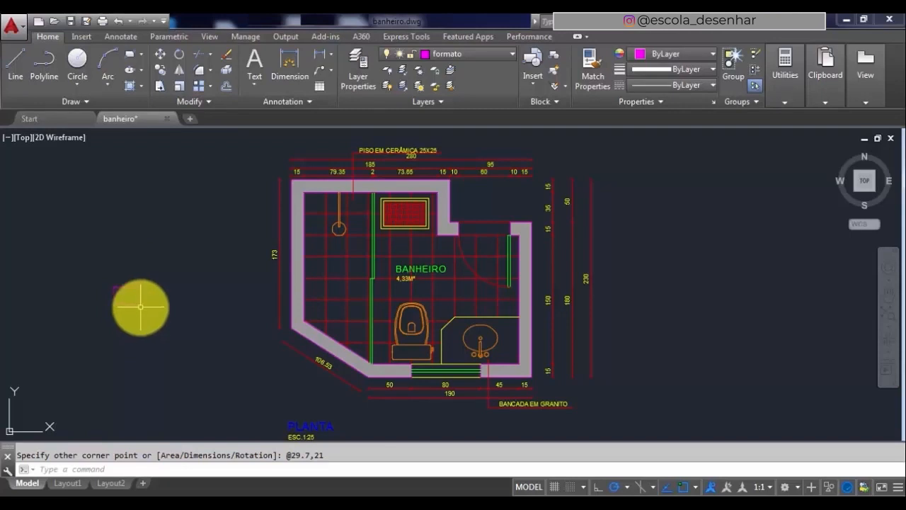
# Step: Explode the 29.7 by 21 sheet rectangle into separate lines
pyautogui.moveTo(139, 306)
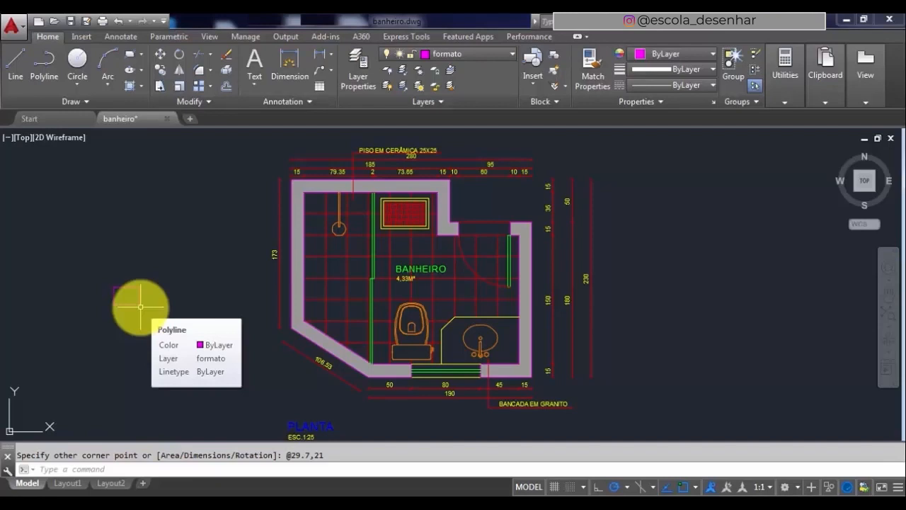
pyautogui.scroll(5, 95, 293)
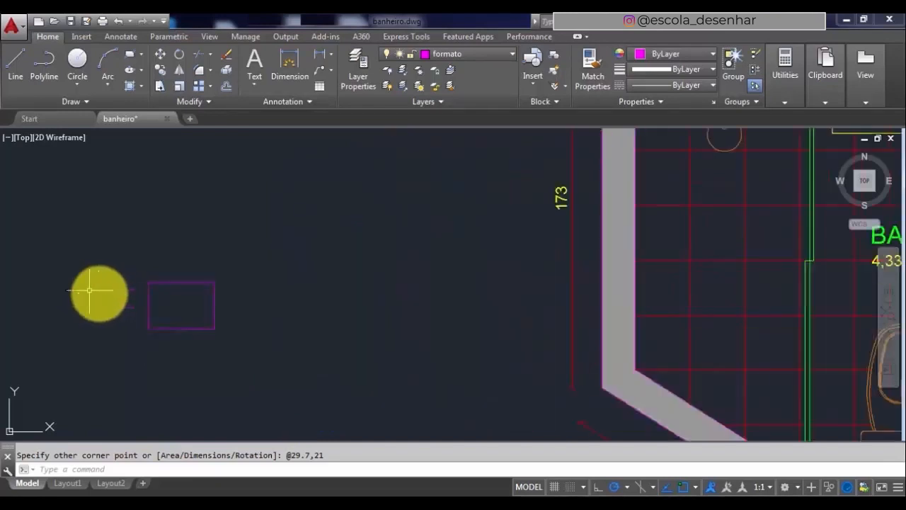
pyautogui.scroll(4, 121, 312)
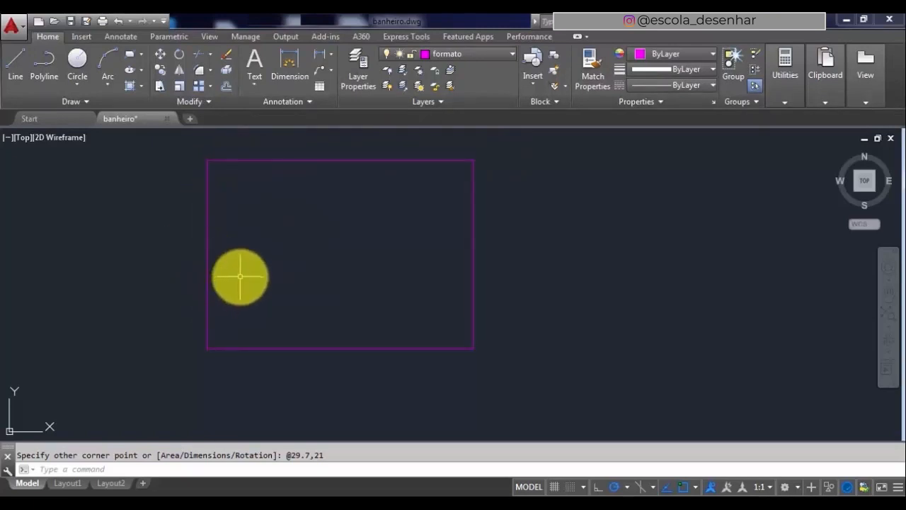
pyautogui.click(225, 73)
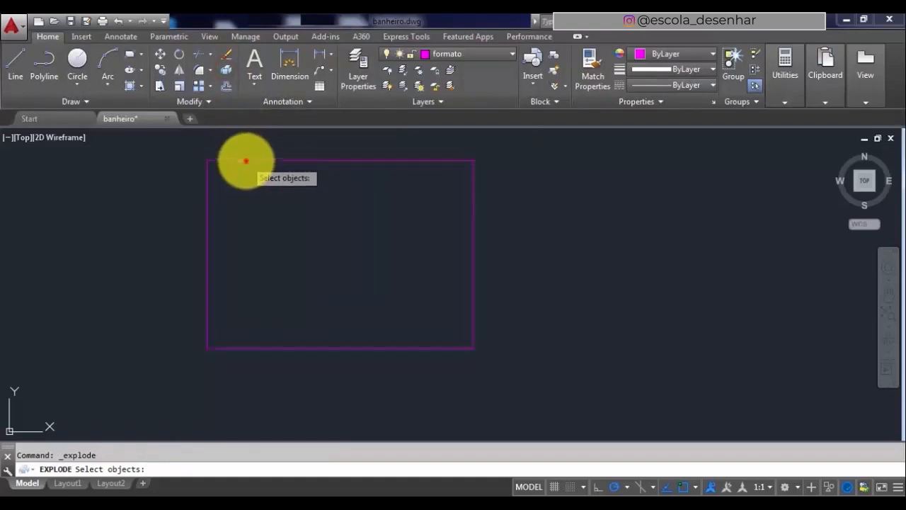
pyautogui.click(246, 161)
pyautogui.press('Return')
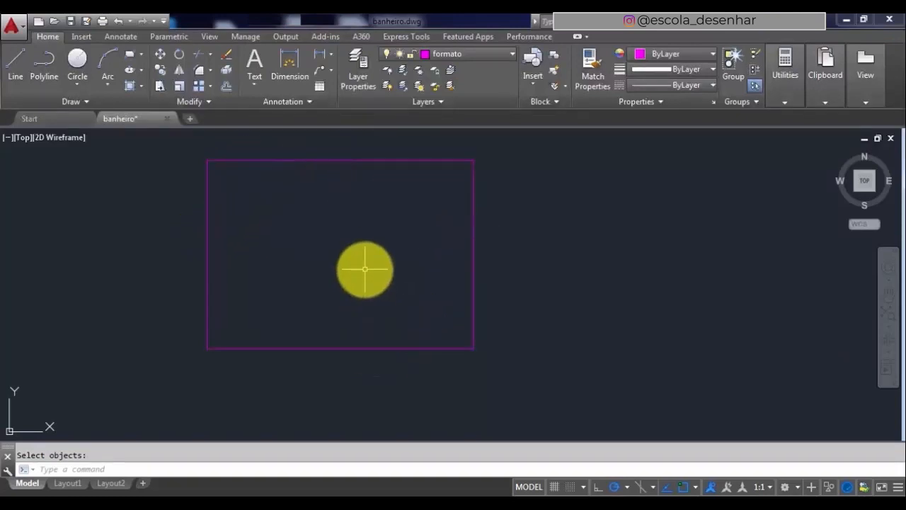
pyautogui.press('Escape')
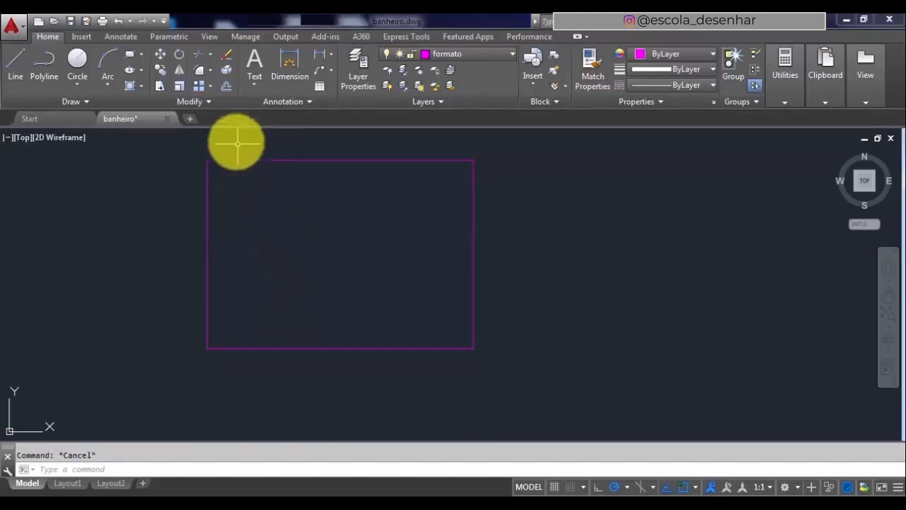
# Step: Offset the sheet rectangle's left edge inward by 1.7 for the binding margin
pyautogui.click(225, 85)
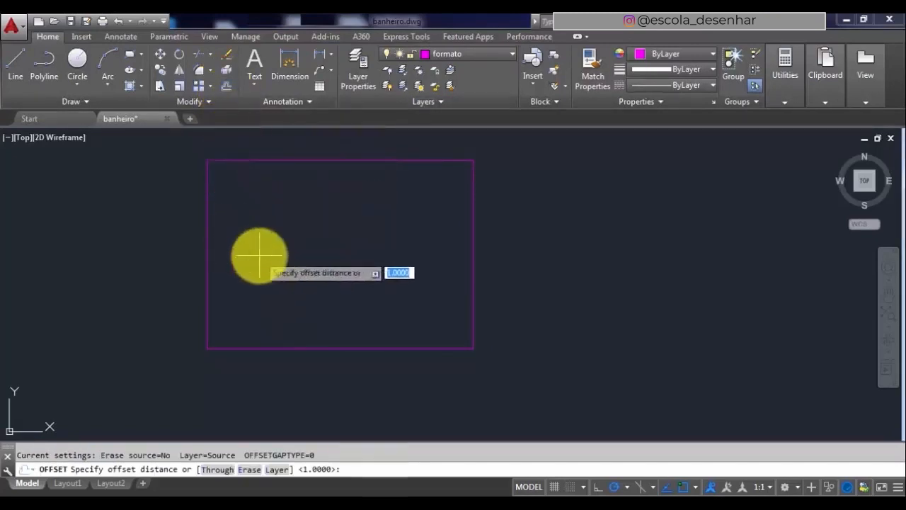
pyautogui.write('1.')
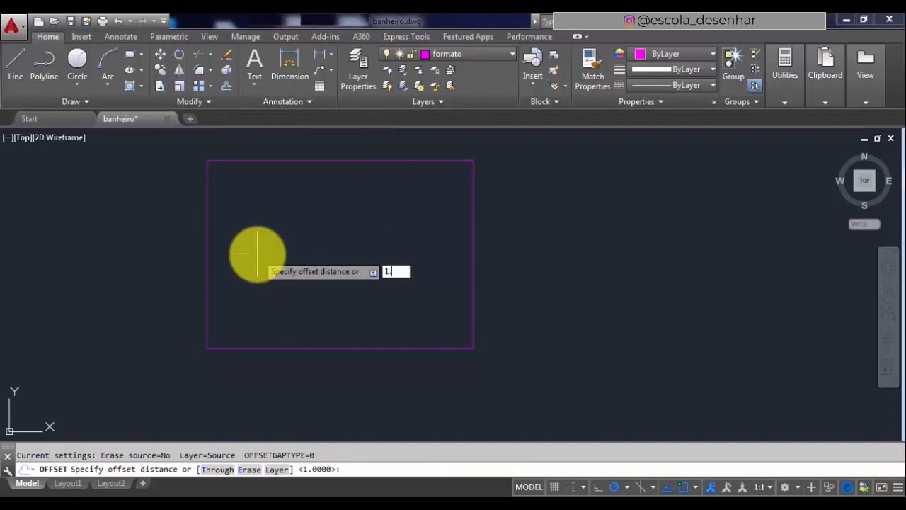
pyautogui.write('7')
pyautogui.press('Return')
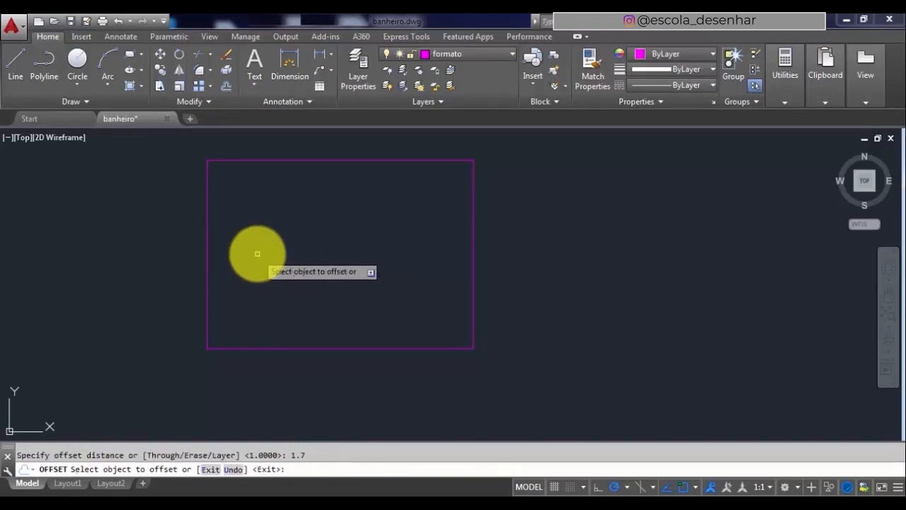
pyautogui.click(207, 255)
pyautogui.click(286, 250)
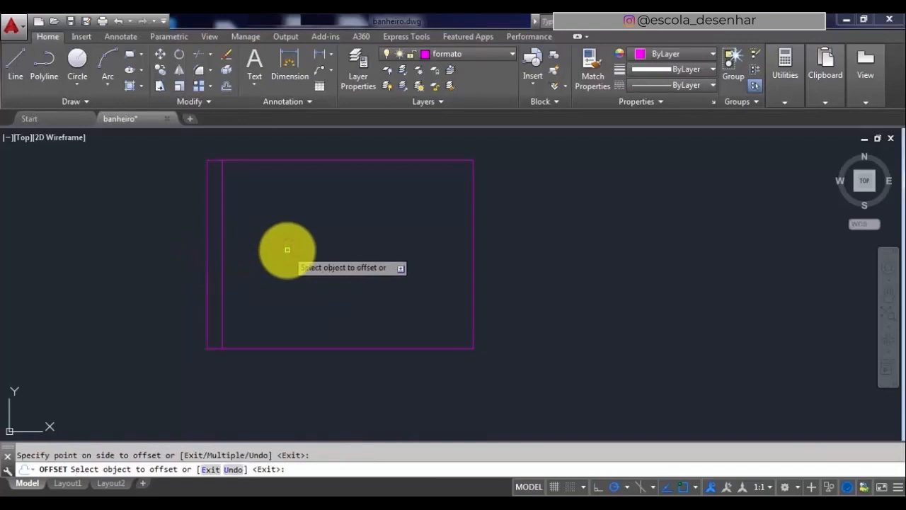
pyautogui.press('Return')
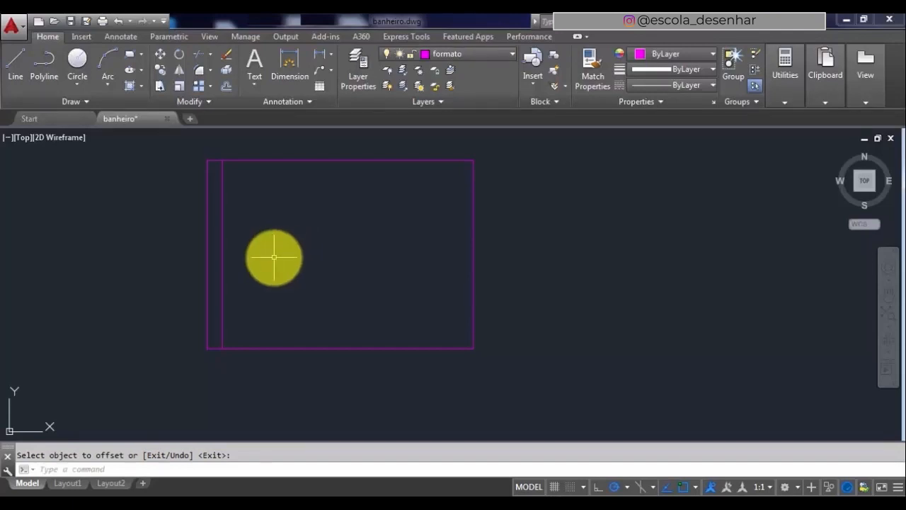
# Step: Offset the sheet rectangle's top, right and bottom edges inward by 1
pyautogui.press('Return')
pyautogui.press('Return')
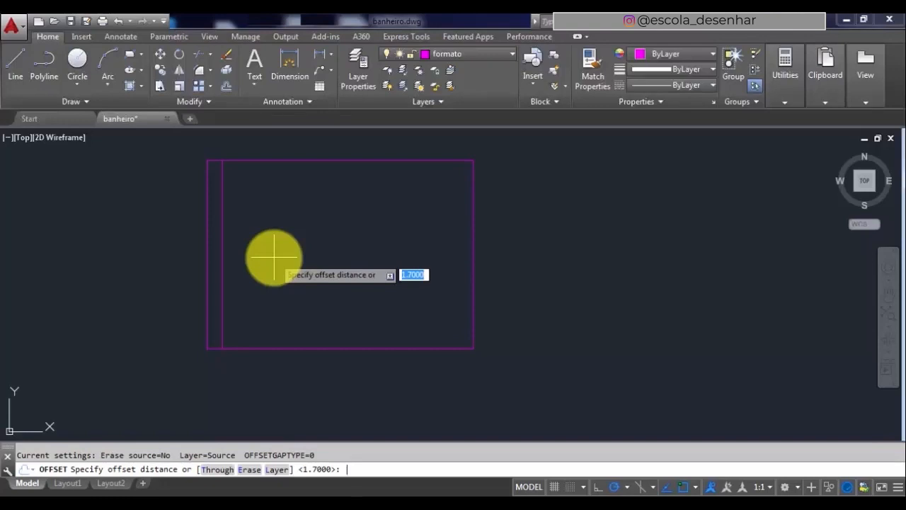
pyautogui.write('1')
pyautogui.press('Return')
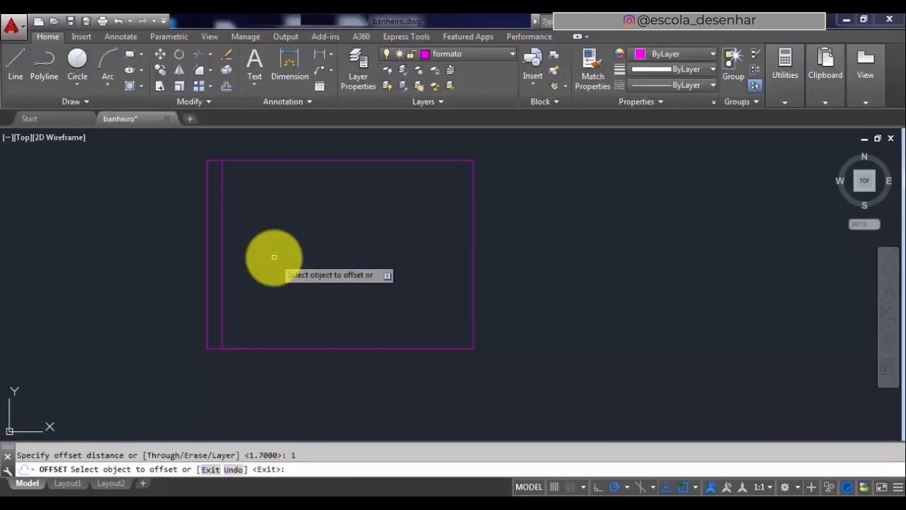
pyautogui.click(344, 162)
pyautogui.click(348, 209)
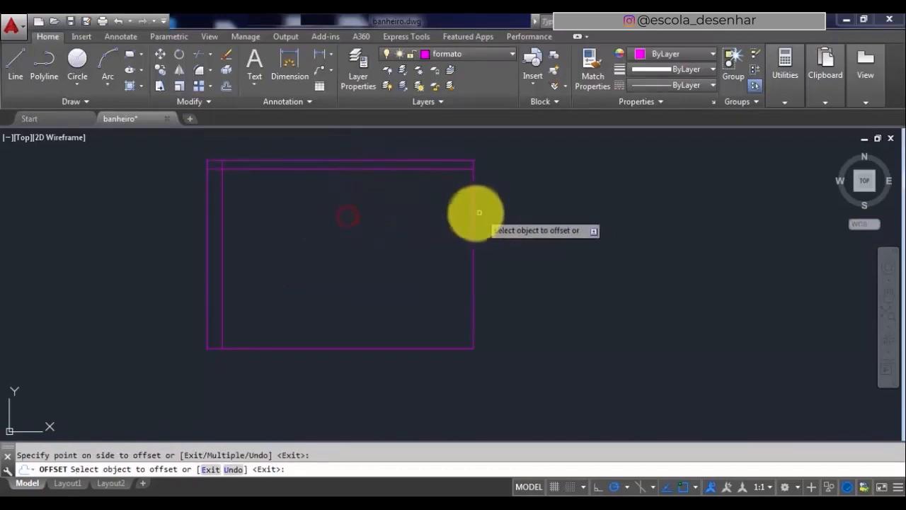
pyautogui.click(472, 212)
pyautogui.click(370, 212)
pyautogui.click(371, 348)
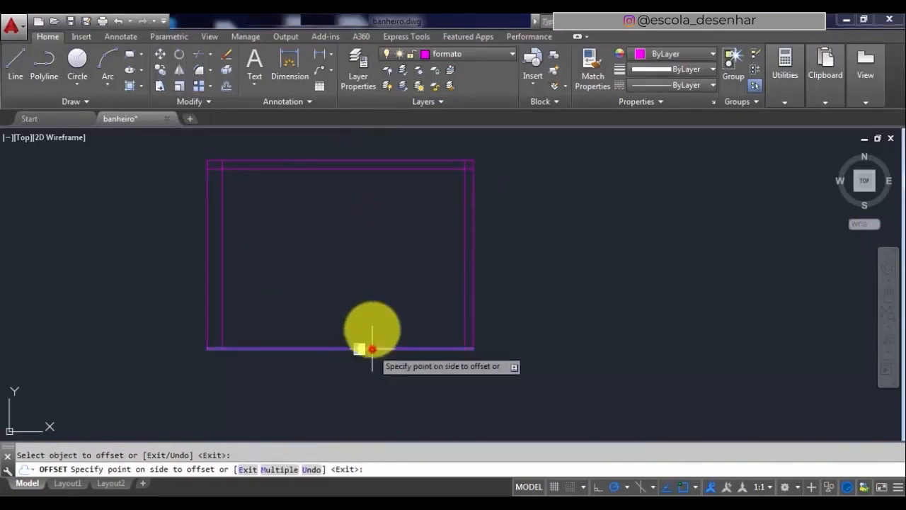
pyautogui.click(371, 287)
pyautogui.press('Return')
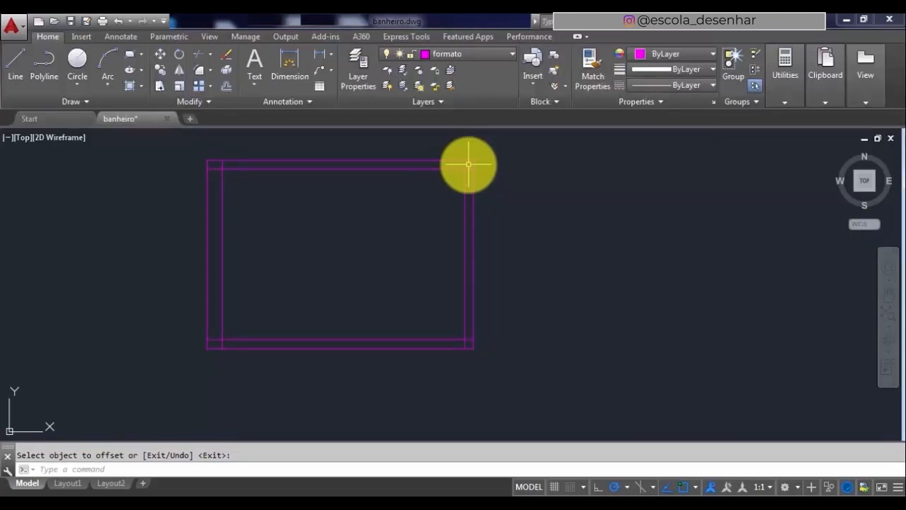
# Step: Fillet the two upper corners of the inner margin frame with radius 0 so the lines meet squarely
pyautogui.click(200, 77)
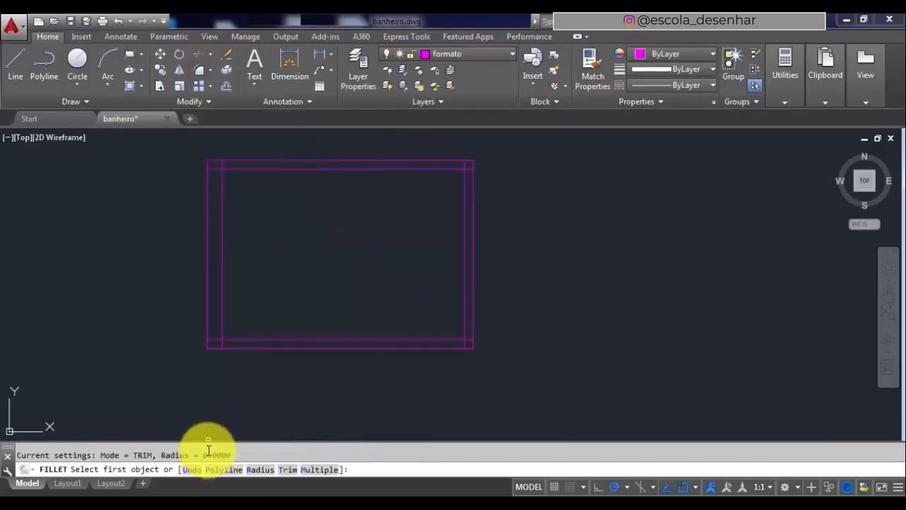
pyautogui.click(222, 177)
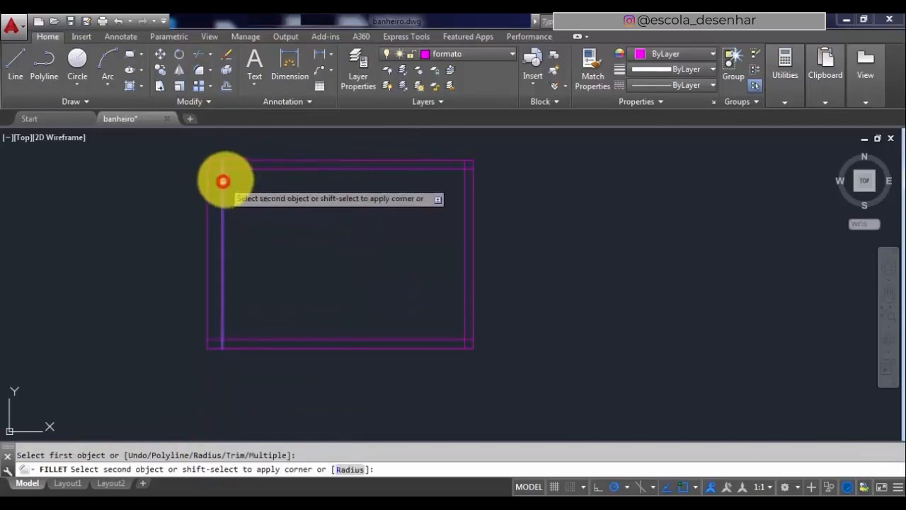
pyautogui.click(230, 171)
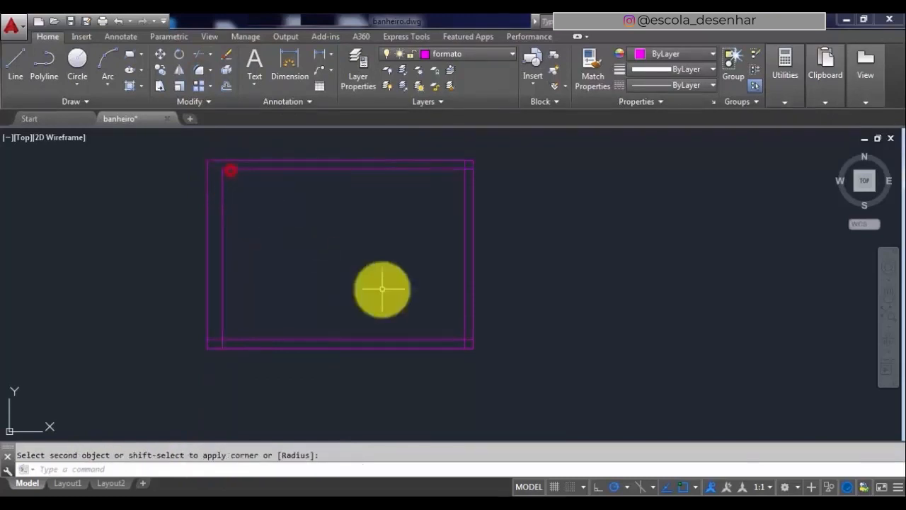
pyautogui.click(200, 68)
pyautogui.click(449, 169)
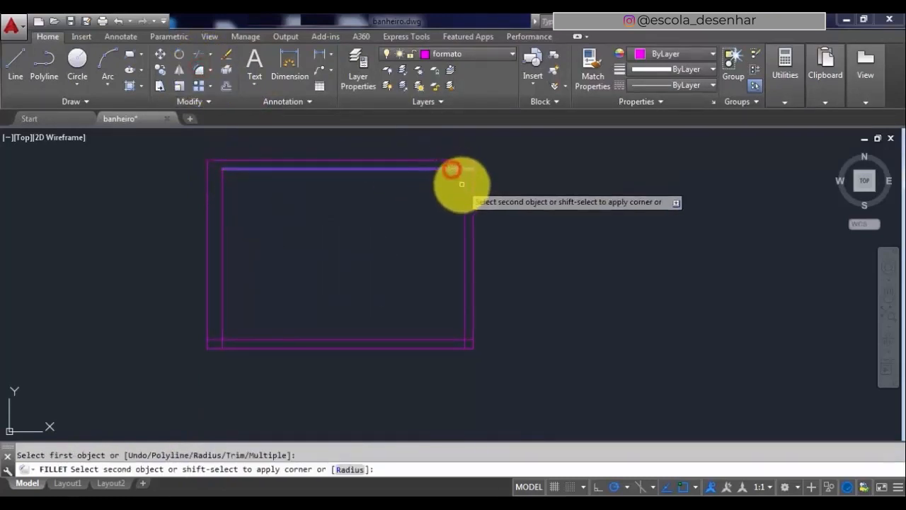
pyautogui.click(462, 185)
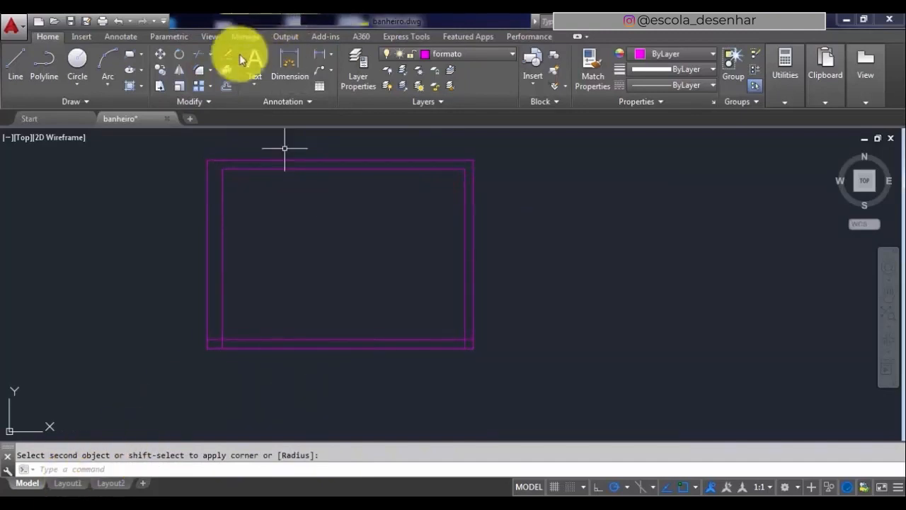
# Step: Fillet the two lower corners of the inner margin frame with radius 0 to close the frame
pyautogui.click(199, 70)
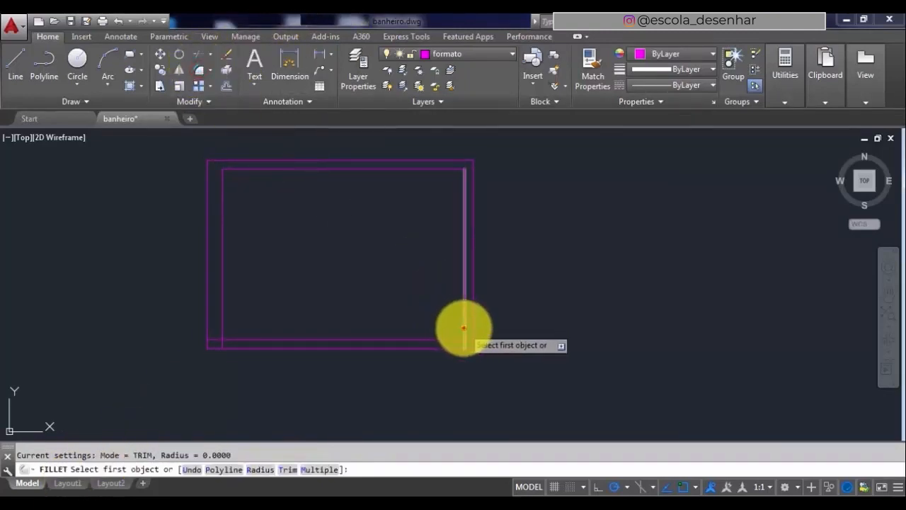
pyautogui.click(463, 327)
pyautogui.click(454, 341)
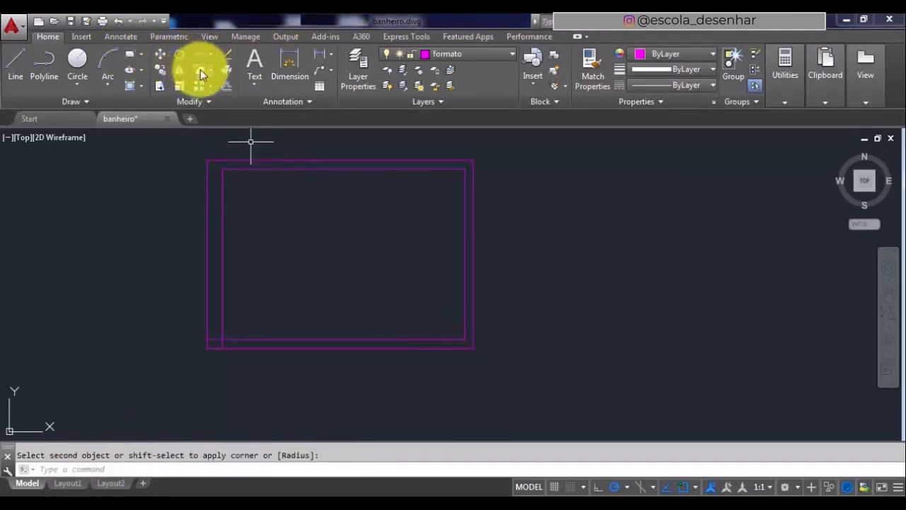
pyautogui.click(199, 69)
pyautogui.click(223, 329)
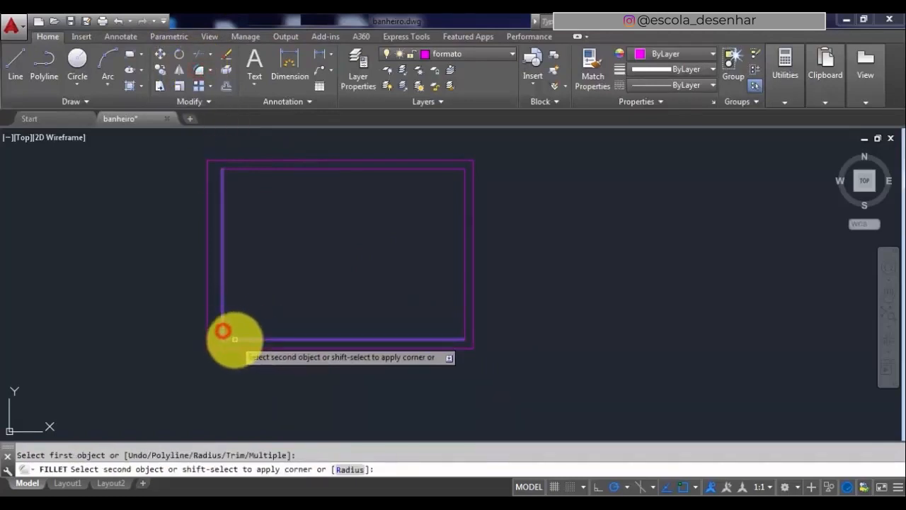
pyautogui.click(234, 340)
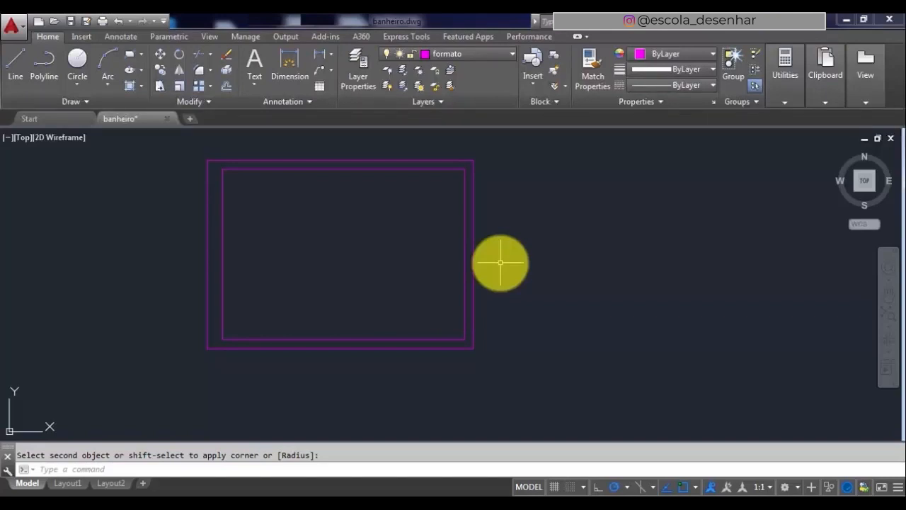
pyautogui.press('Escape')
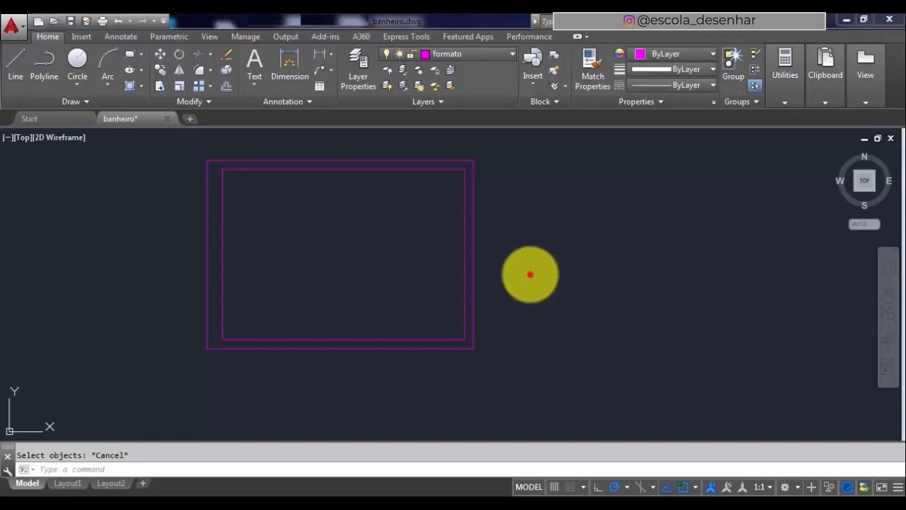
# Step: Start a Write Block export and select all the lines of the outer sheet rectangle and inner margin frame
pyautogui.write('w')
pyautogui.press('Return')
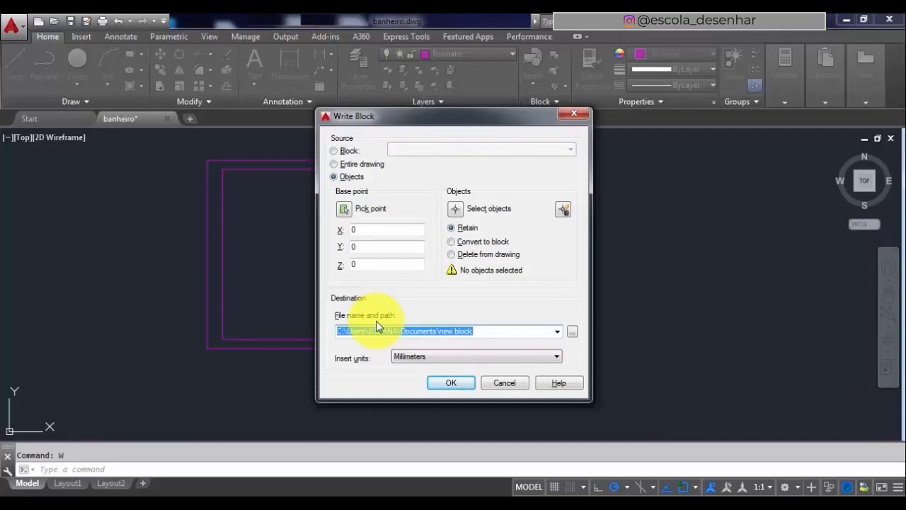
pyautogui.click(454, 210)
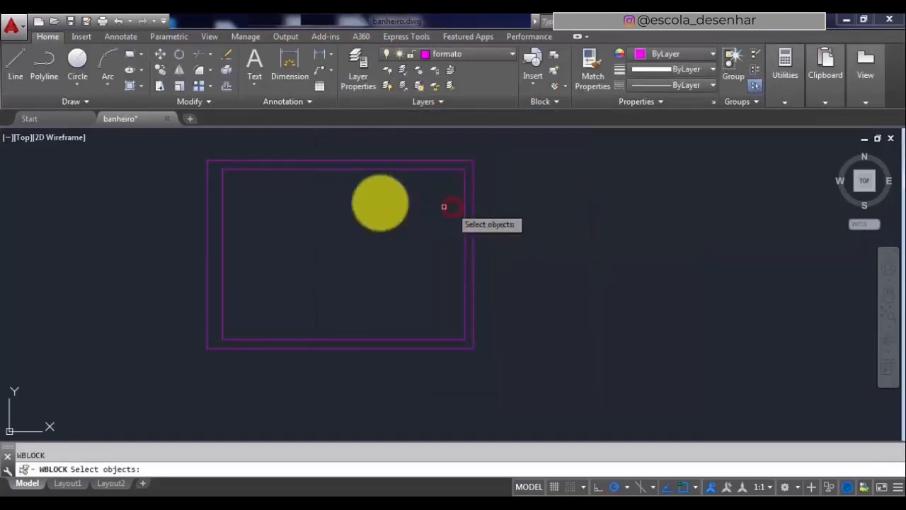
pyautogui.click(167, 147)
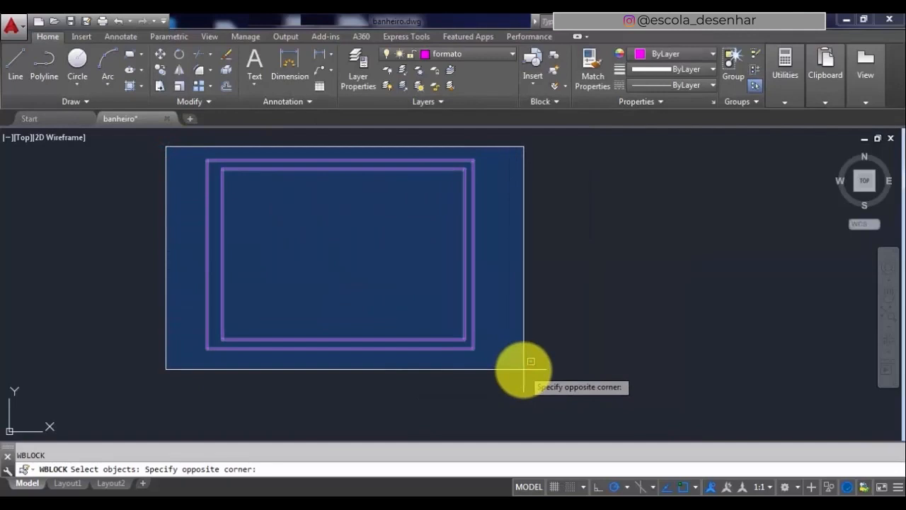
pyautogui.click(524, 369)
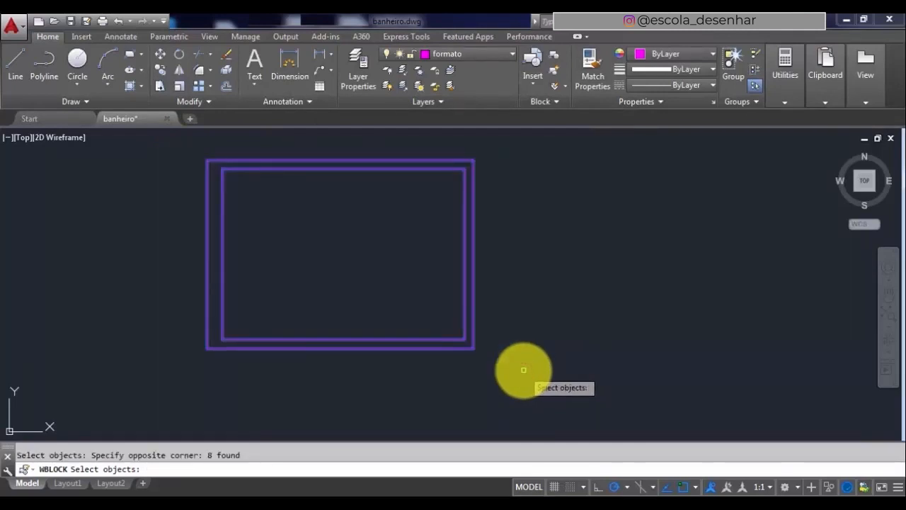
pyautogui.press('Return')
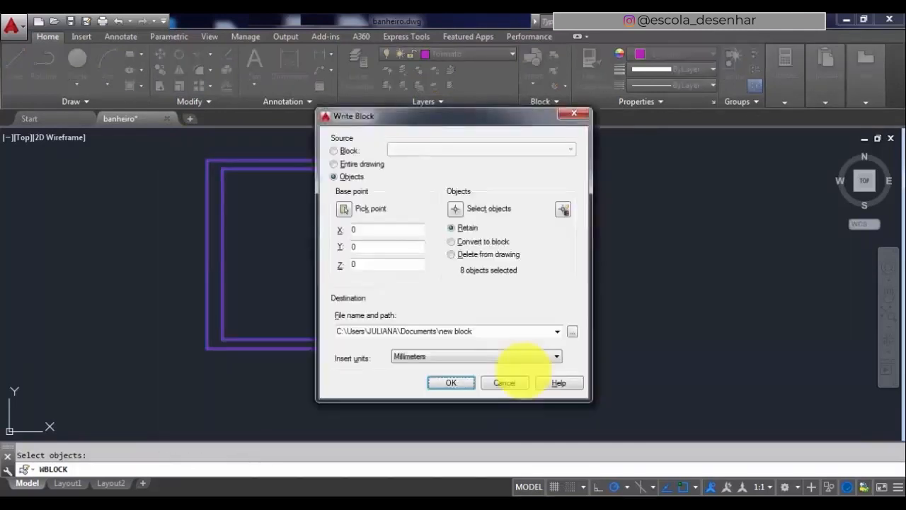
# Step: Set the objects to convert to a block, with the outer rectangle's lower-left corner as base point and Millimeters as insert units
pyautogui.click(452, 241)
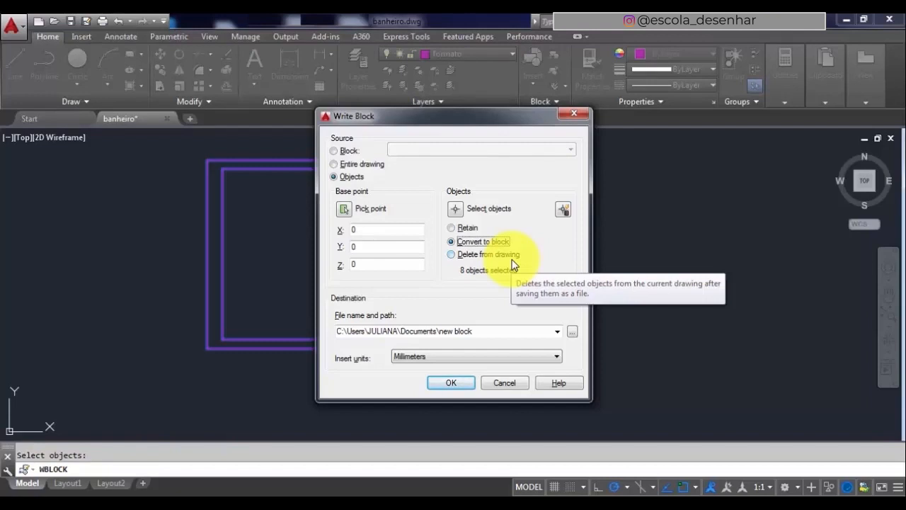
pyautogui.click(346, 209)
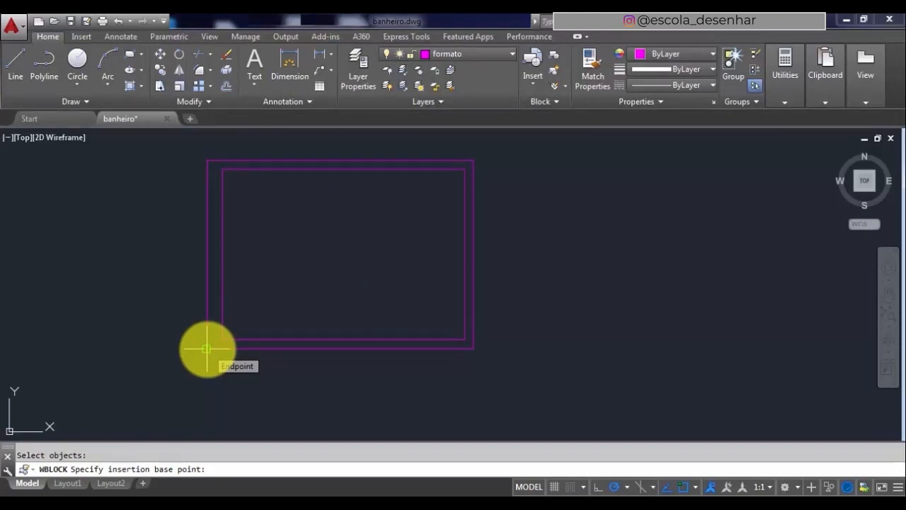
pyautogui.click(206, 348)
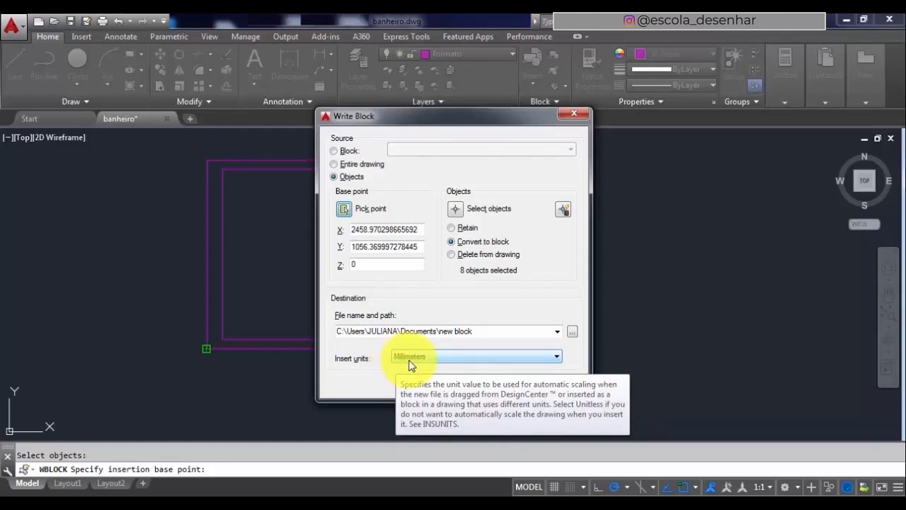
pyautogui.click(463, 357)
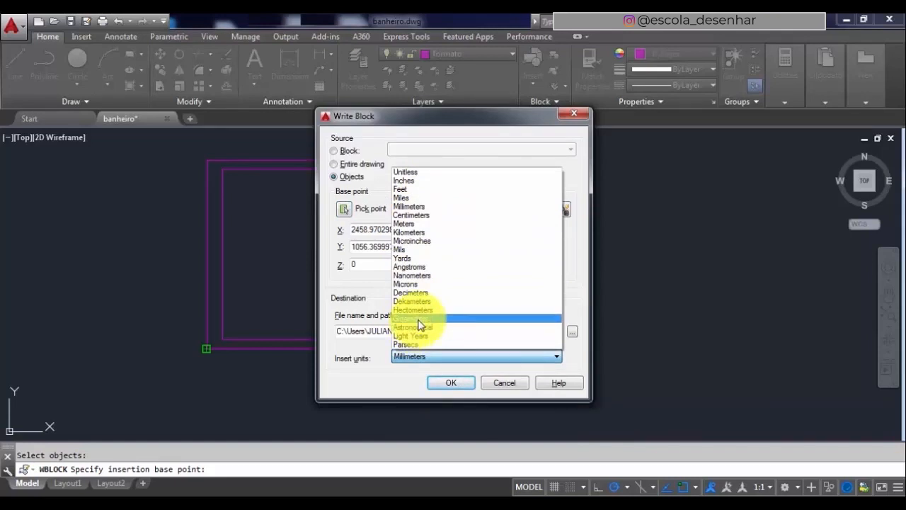
pyautogui.click(402, 206)
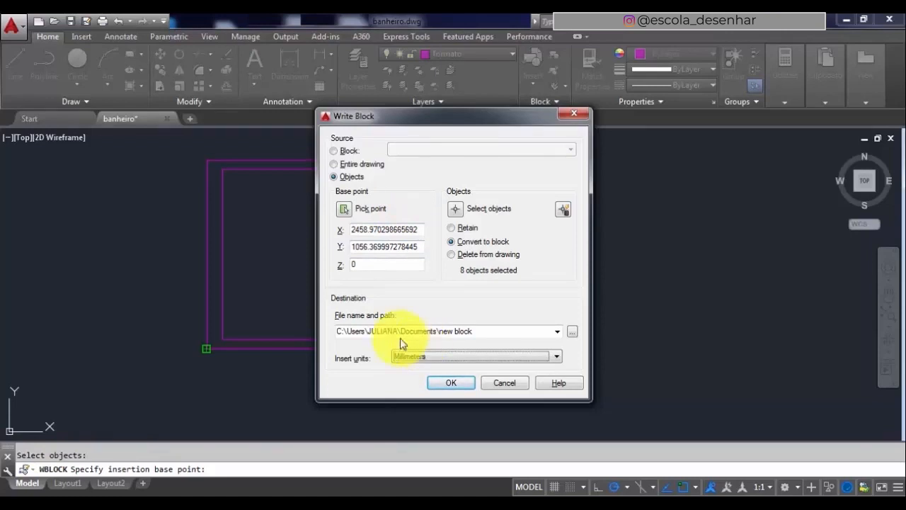
# Step: Write the block to the Desktop with the file name "formato a4"
pyautogui.click(516, 331)
pyautogui.click(557, 331)
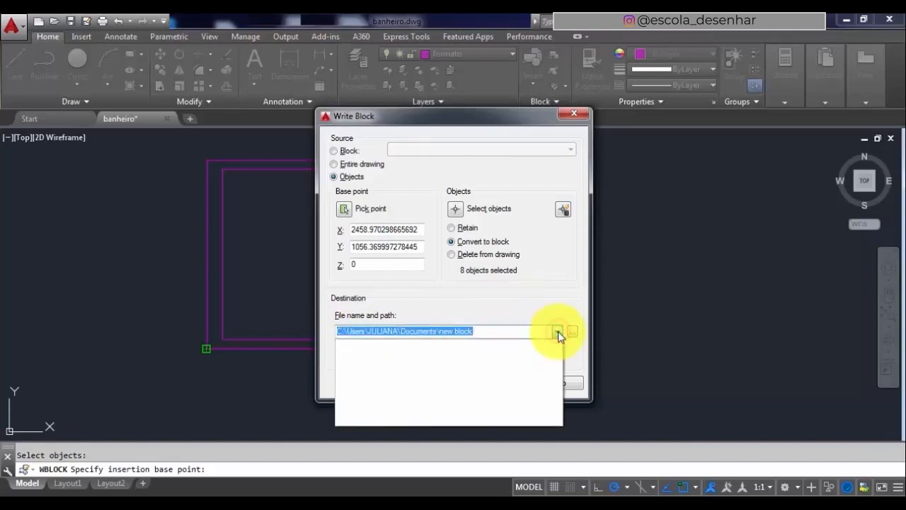
pyautogui.click(572, 331)
pyautogui.click(572, 331)
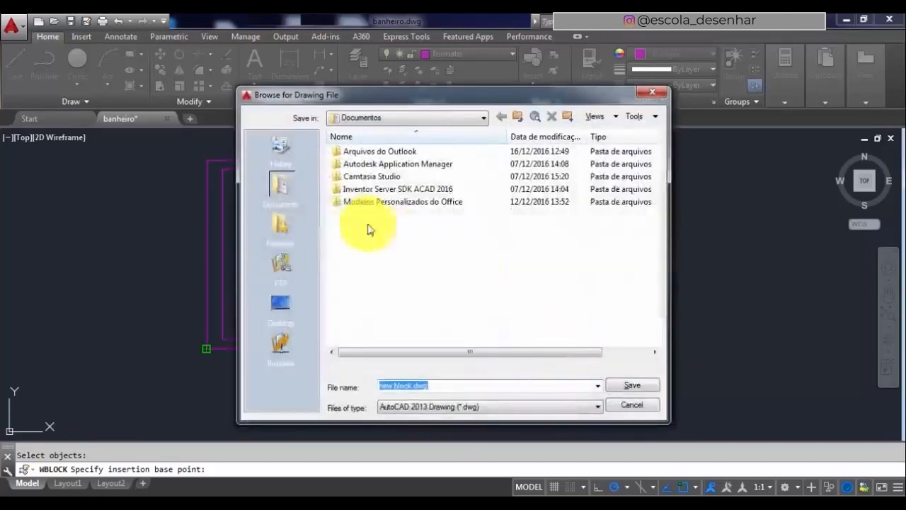
pyautogui.click(277, 303)
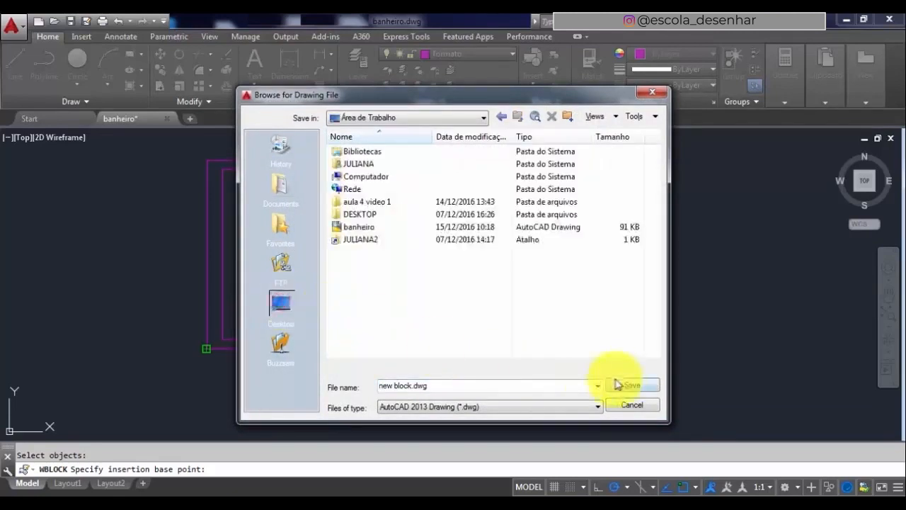
pyautogui.doubleClick(511, 384)
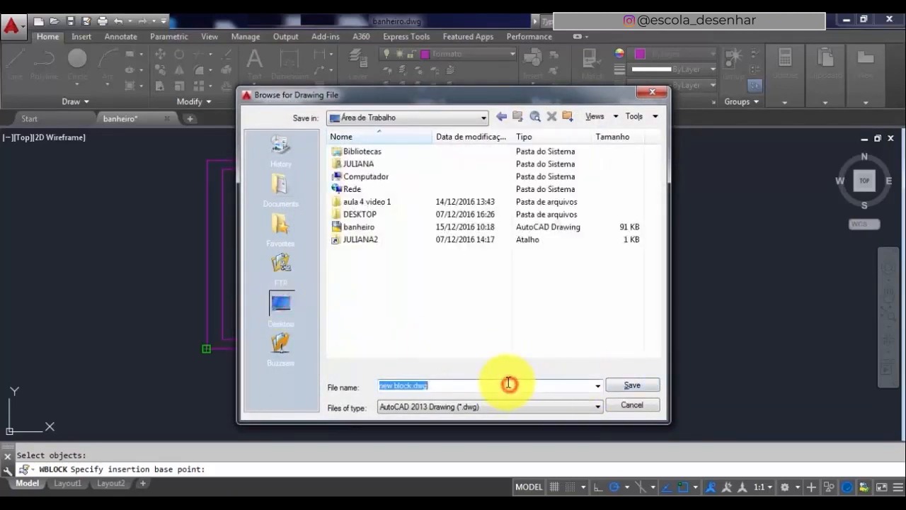
pyautogui.write('formato a4')
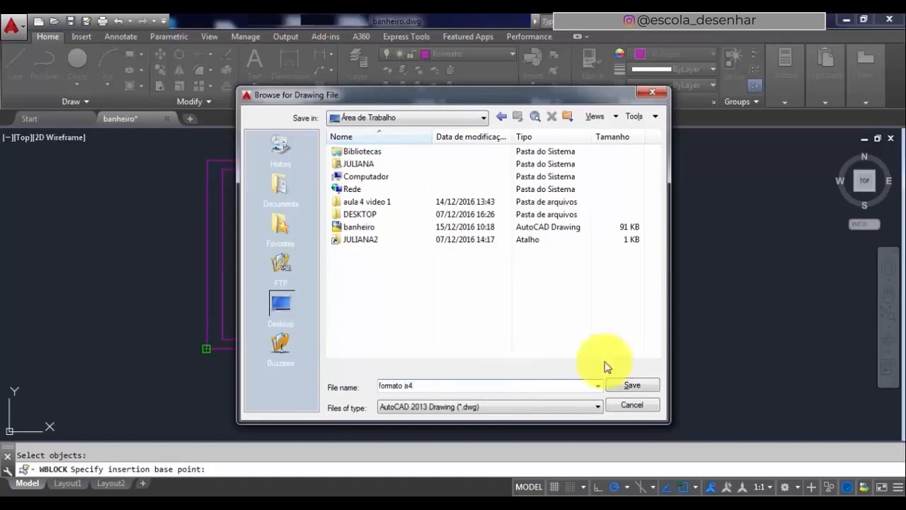
pyautogui.click(640, 388)
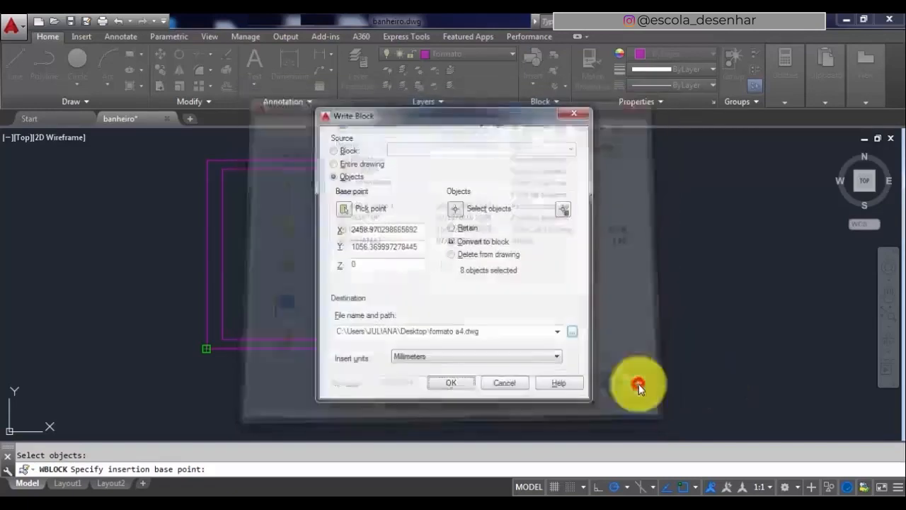
pyautogui.click(453, 383)
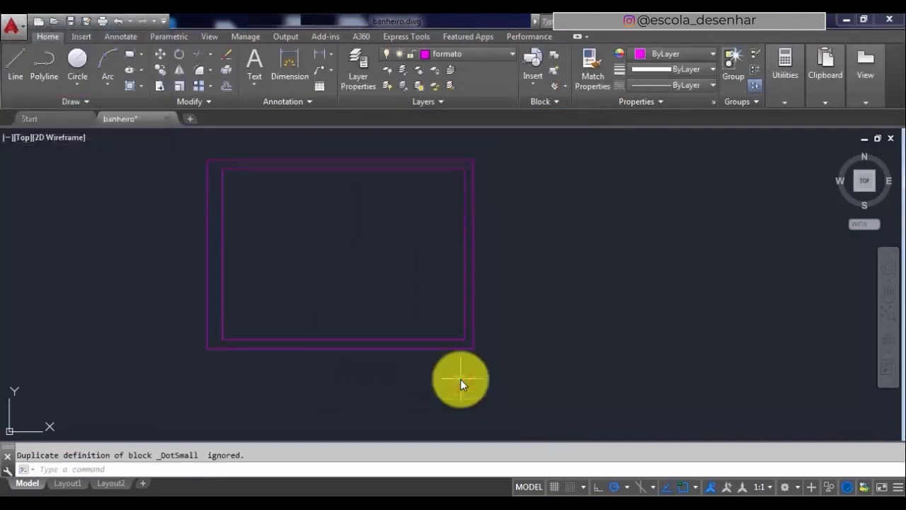
# Step: Examine the bathroom plan's walls and dimensions, and compare the plan's size with the small A4 format beside it
pyautogui.scroll(-4, 264, 295)
pyautogui.scroll(-3, 269, 296)
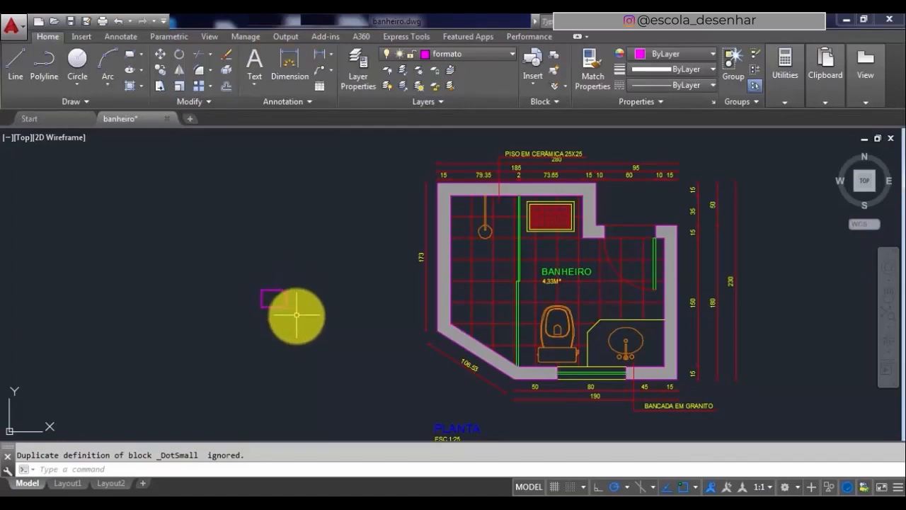
pyautogui.scroll(-3, 239, 293)
pyautogui.scroll(3, 246, 292)
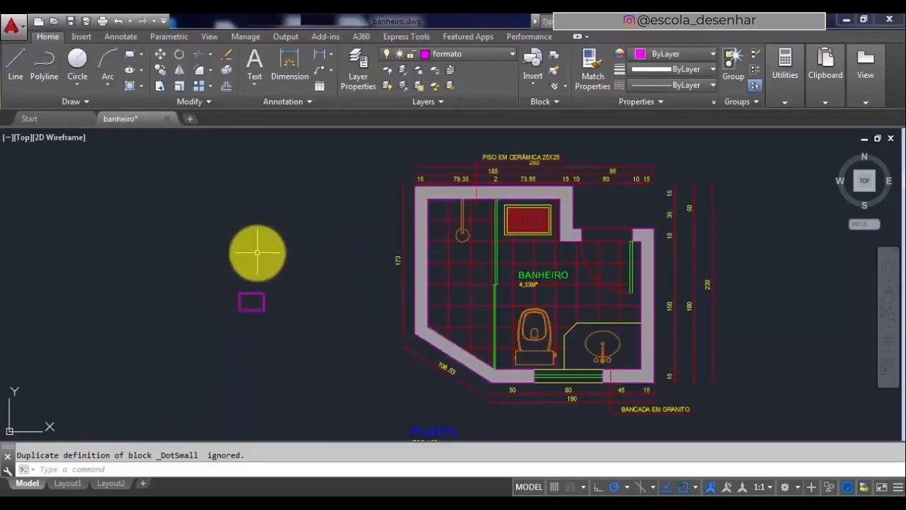
pyautogui.scroll(-2, 255, 253)
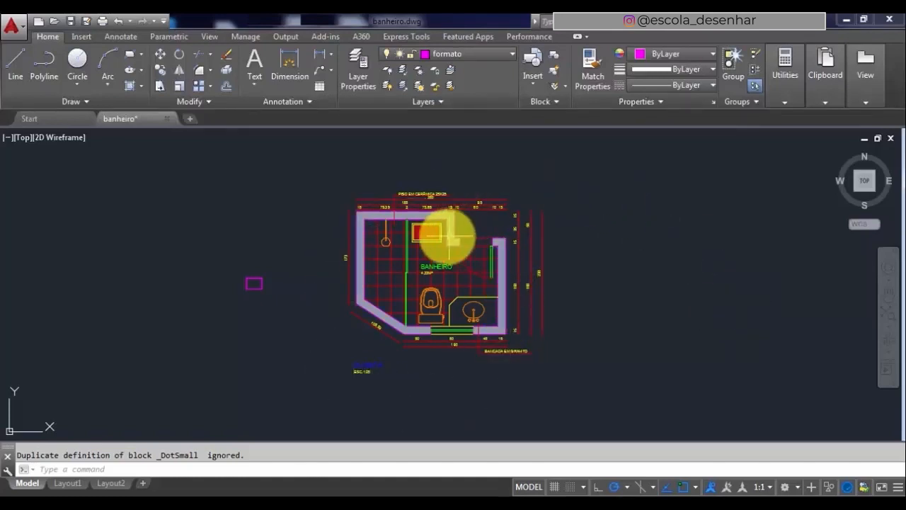
pyautogui.scroll(6, 378, 186)
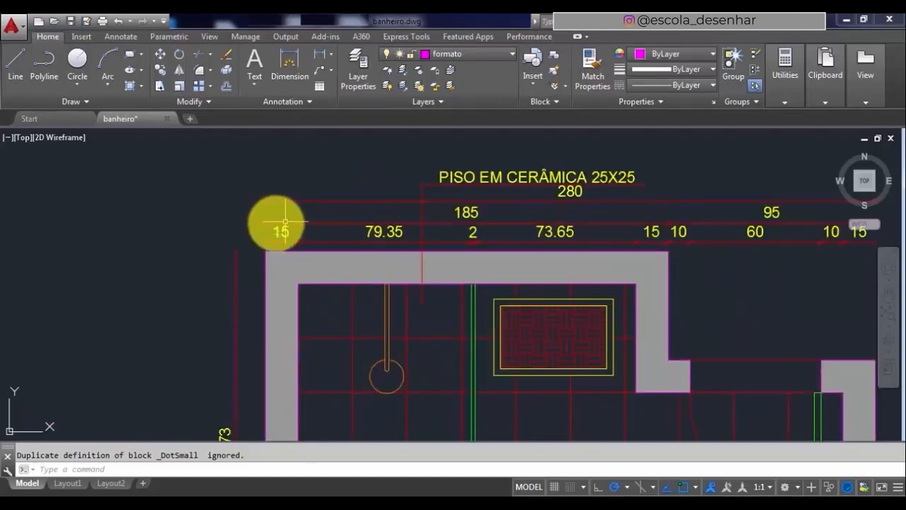
pyautogui.scroll(-2, 417, 171)
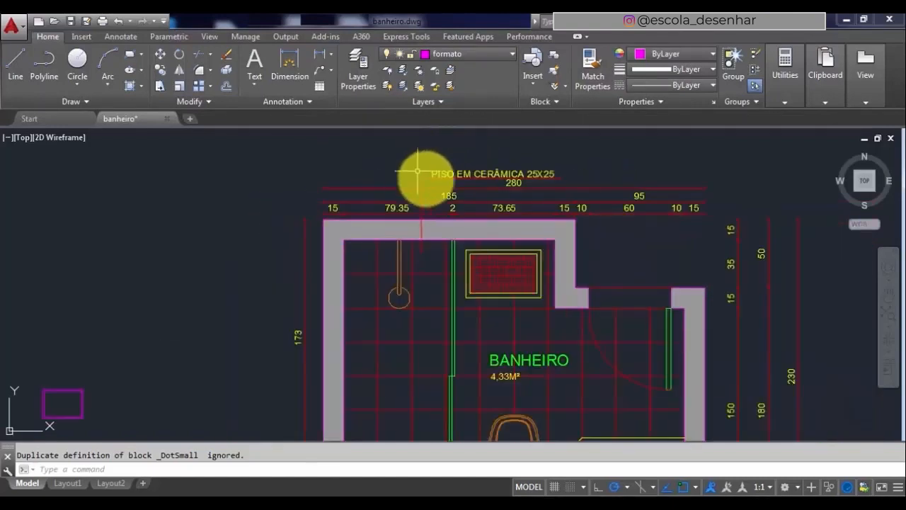
pyautogui.scroll(4, 630, 218)
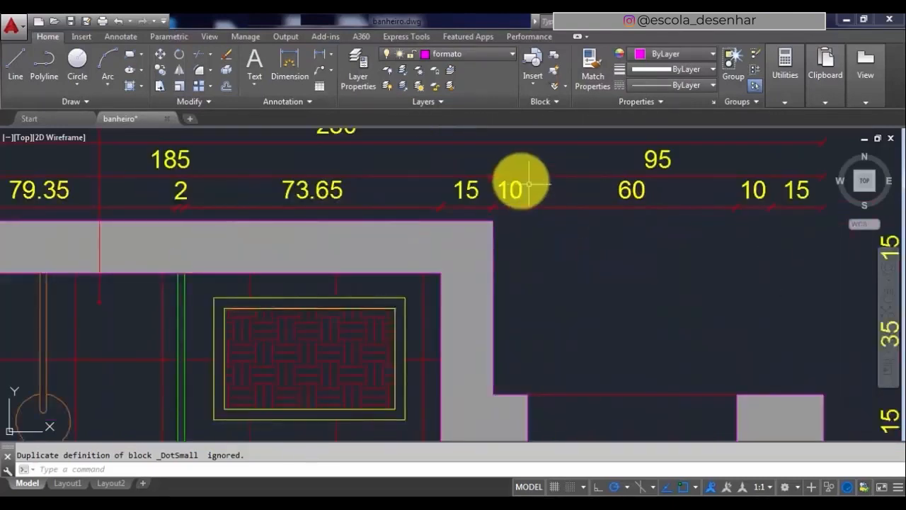
pyautogui.scroll(-3, 524, 187)
pyautogui.scroll(-2, 520, 187)
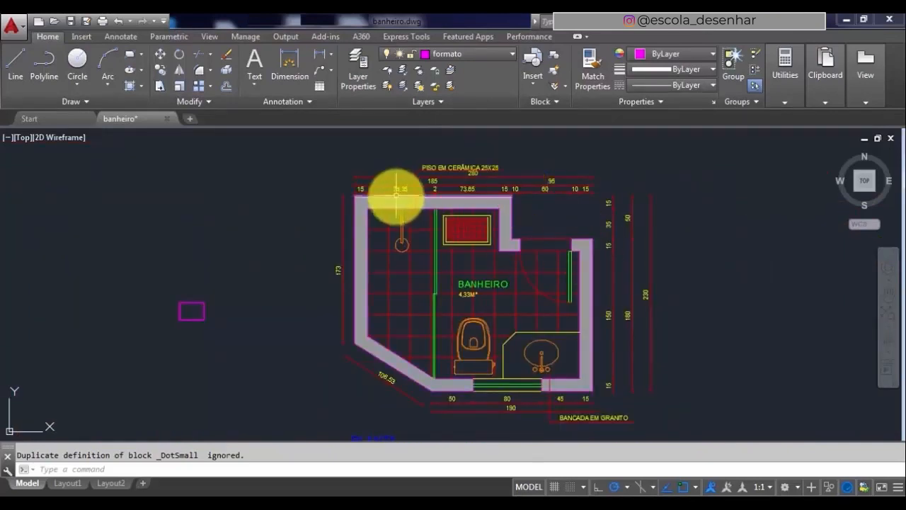
pyautogui.scroll(4, 396, 194)
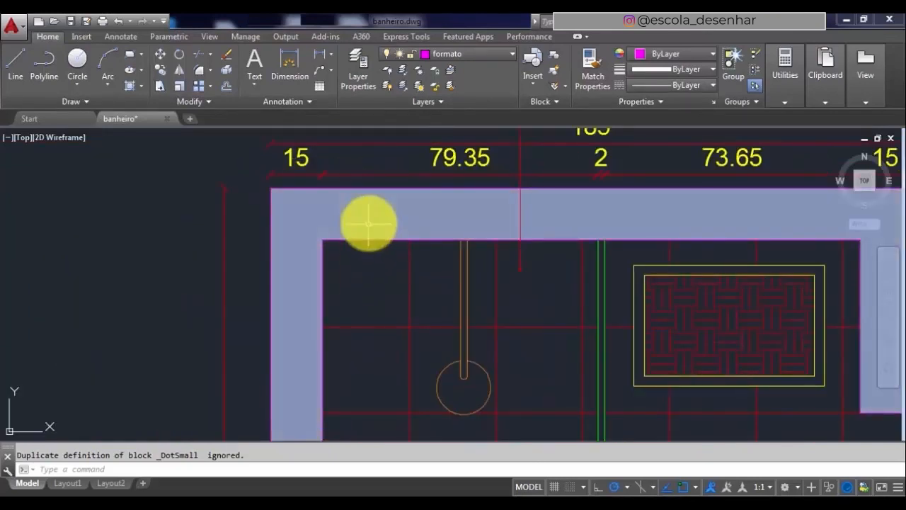
pyautogui.scroll(-4, 368, 223)
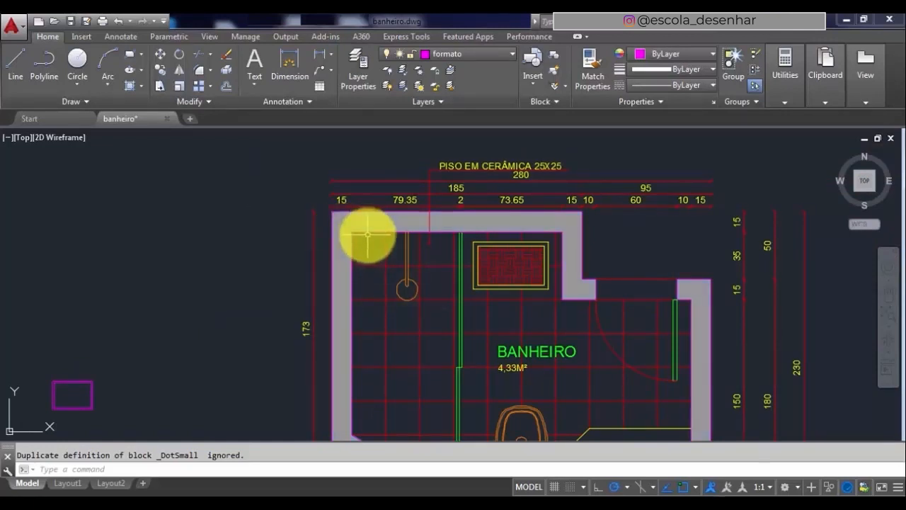
pyautogui.scroll(-2, 429, 204)
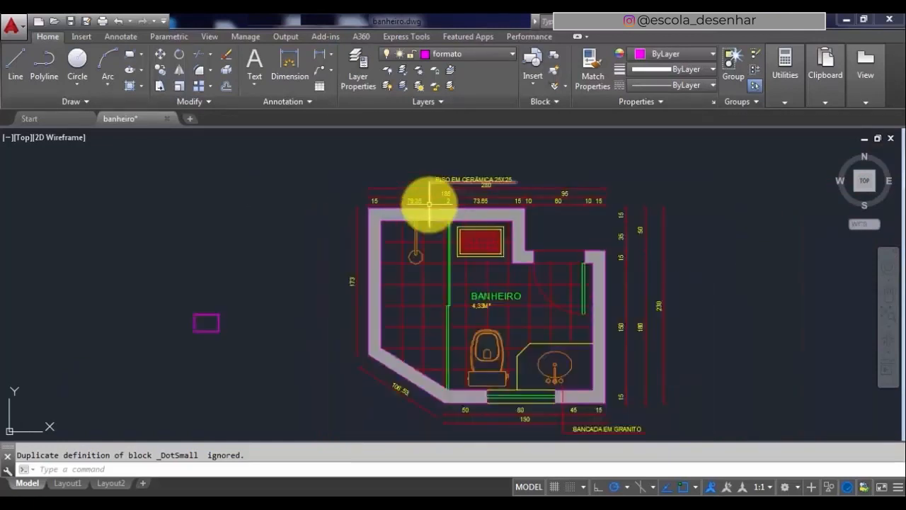
pyautogui.scroll(-2, 429, 204)
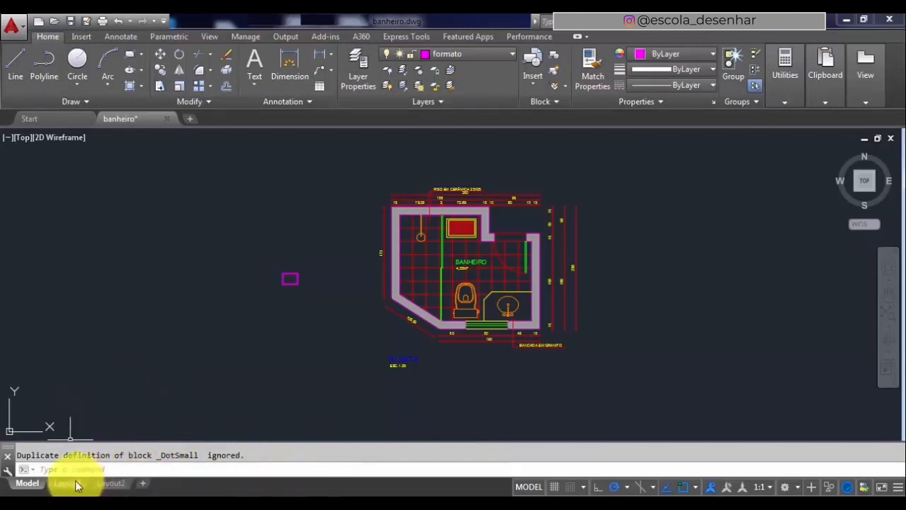
# Step: Switch to Layout1 and delete the existing viewport showing the bathroom plan
pyautogui.moveTo(68, 482)
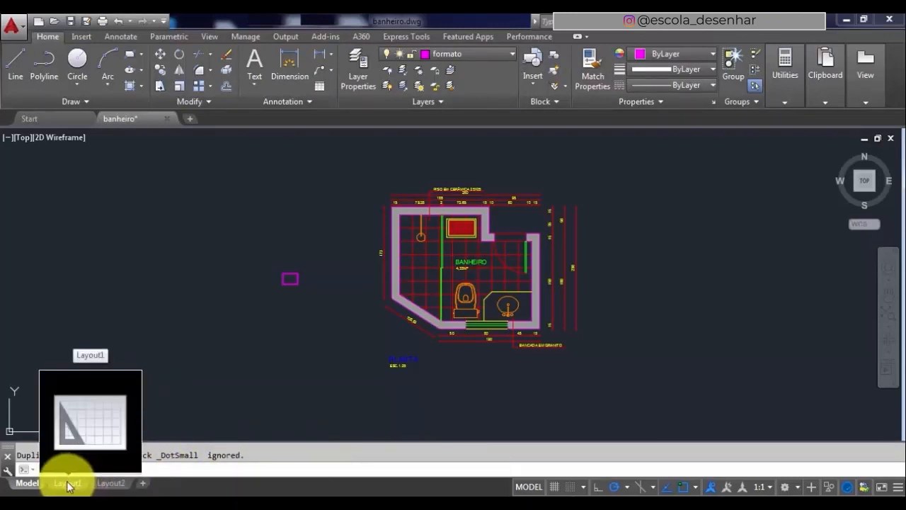
pyautogui.click(68, 483)
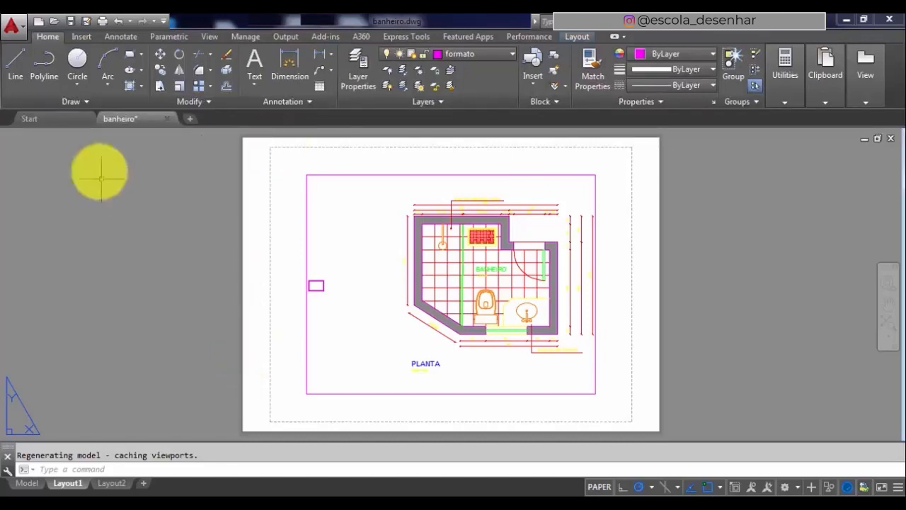
pyautogui.moveTo(77, 482)
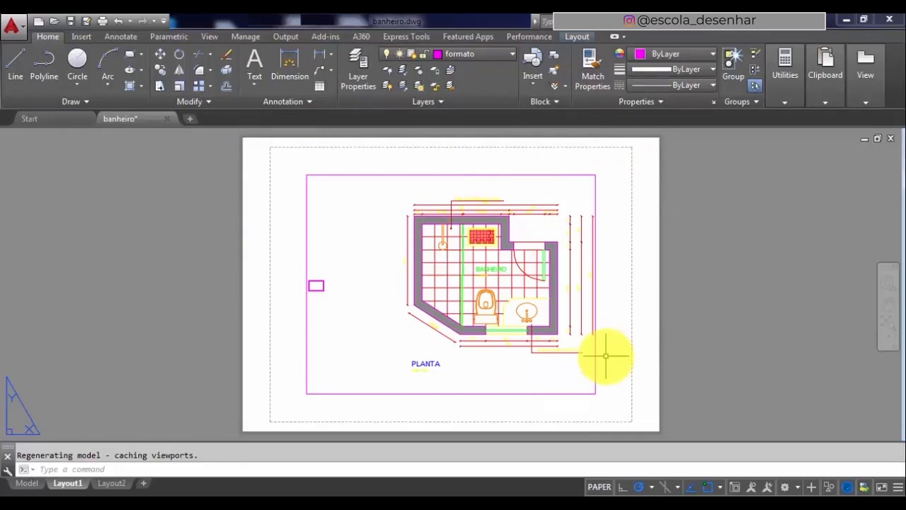
pyautogui.click(545, 392)
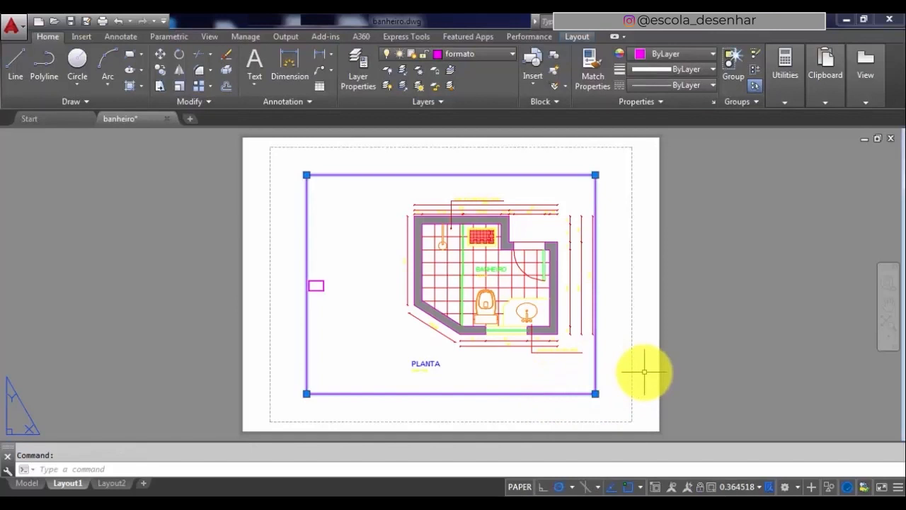
pyautogui.press('Delete')
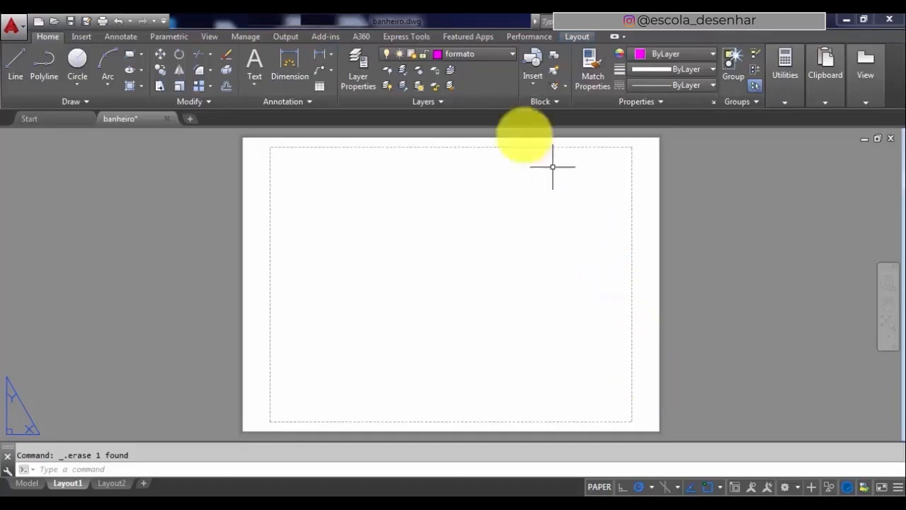
# Step: Choose formato as the current layer for the emptied Layout1 sheet
pyautogui.click(483, 52)
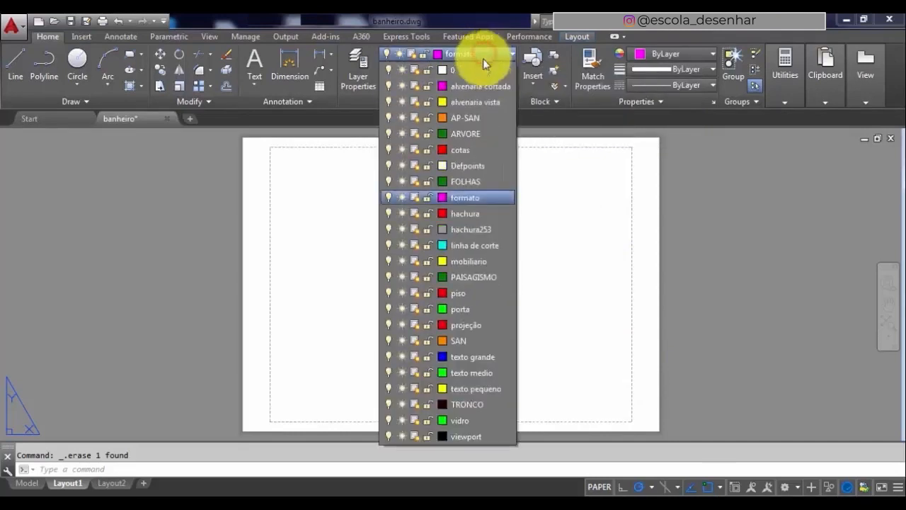
pyautogui.click(481, 200)
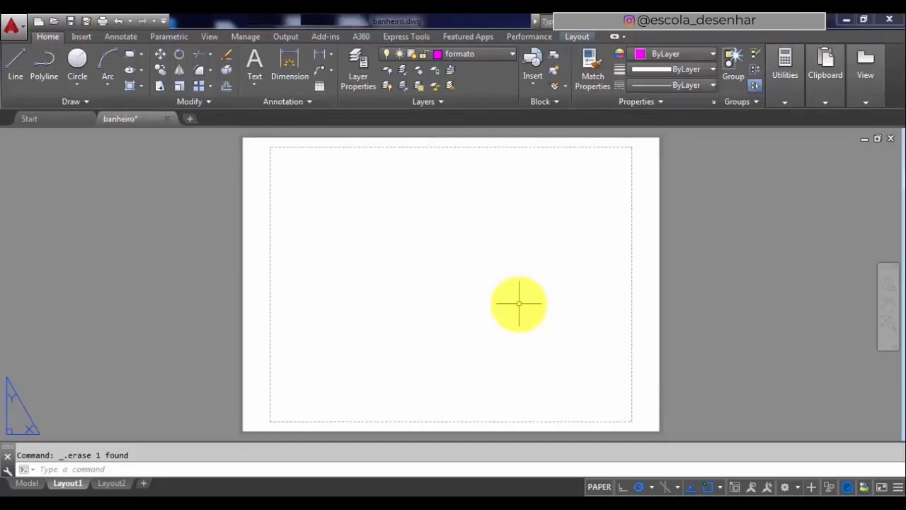
# Step: Insert the formato a4 block at scale 1 and rotation 0, placing it near the middle of the Layout1 sheet
pyautogui.click(82, 38)
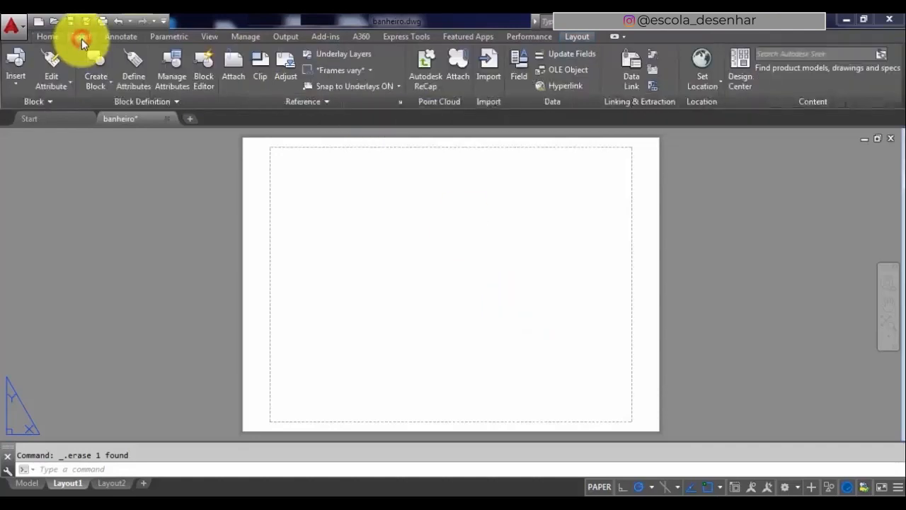
pyautogui.click(18, 77)
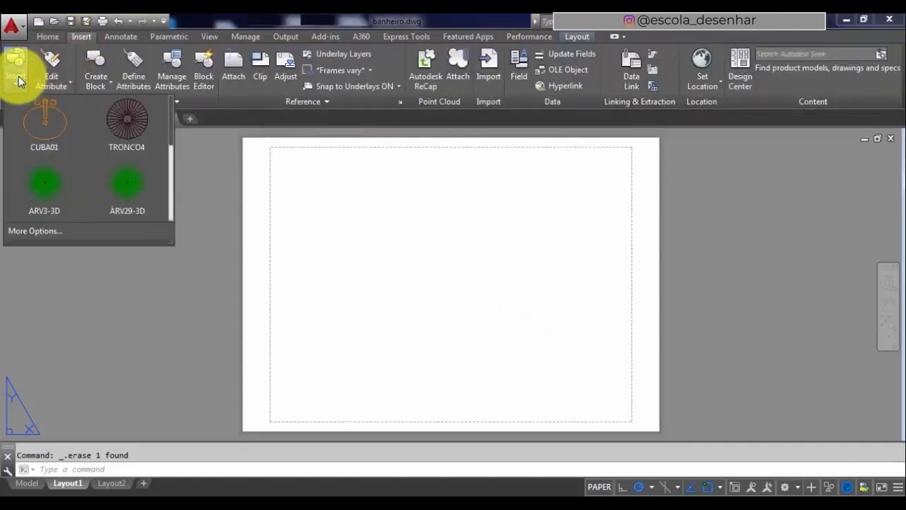
pyautogui.click(27, 231)
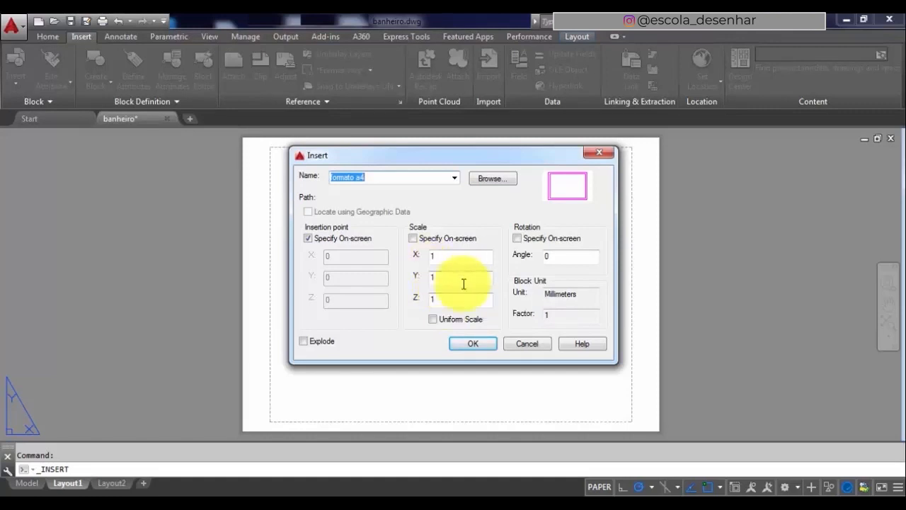
pyautogui.click(479, 343)
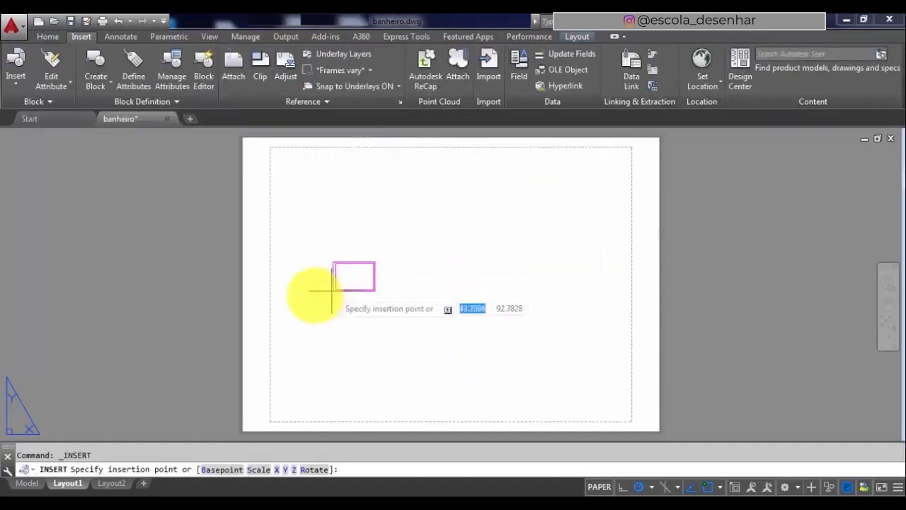
pyautogui.click(378, 300)
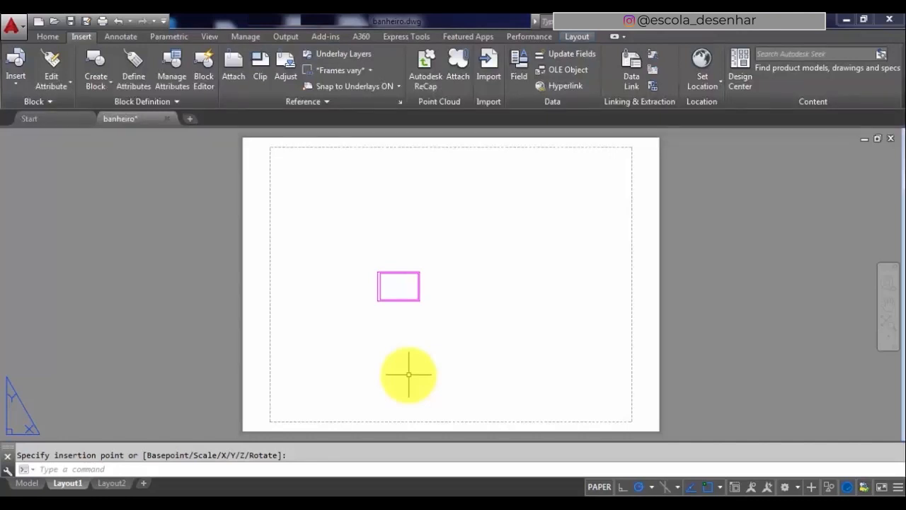
pyautogui.scroll(8, 399, 287)
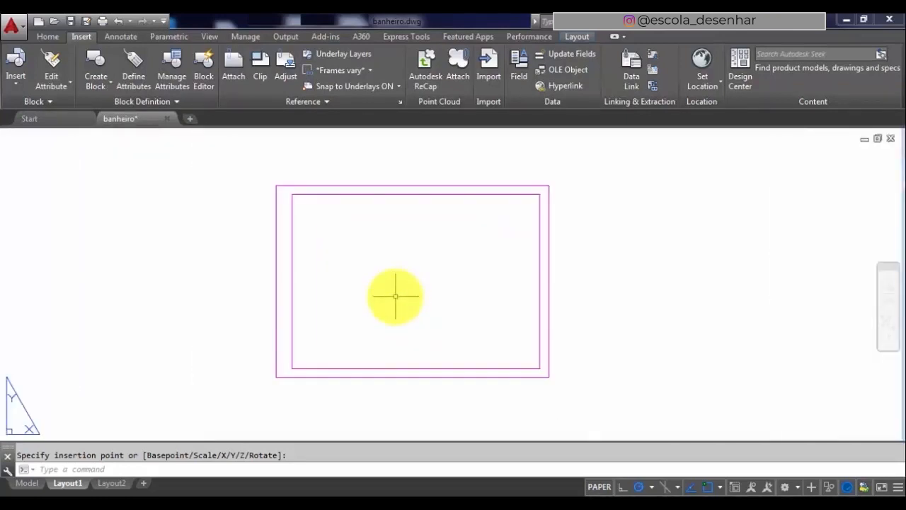
pyautogui.scroll(2, 388, 293)
pyautogui.scroll(-2, 388, 290)
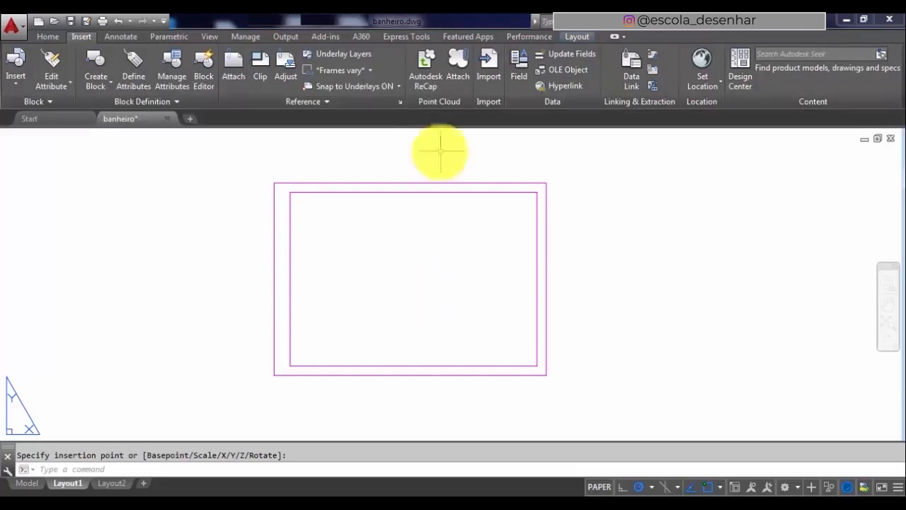
# Step: Make viewport the current layer
pyautogui.click(39, 35)
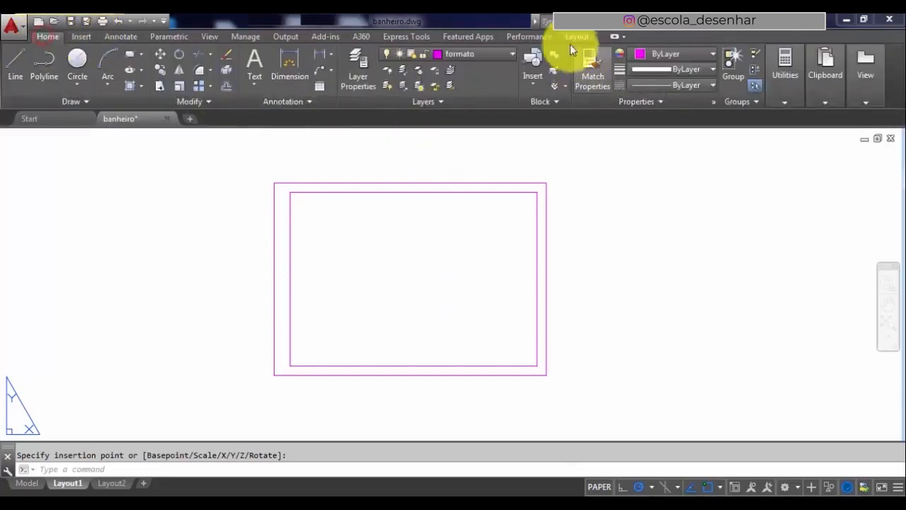
pyautogui.click(484, 54)
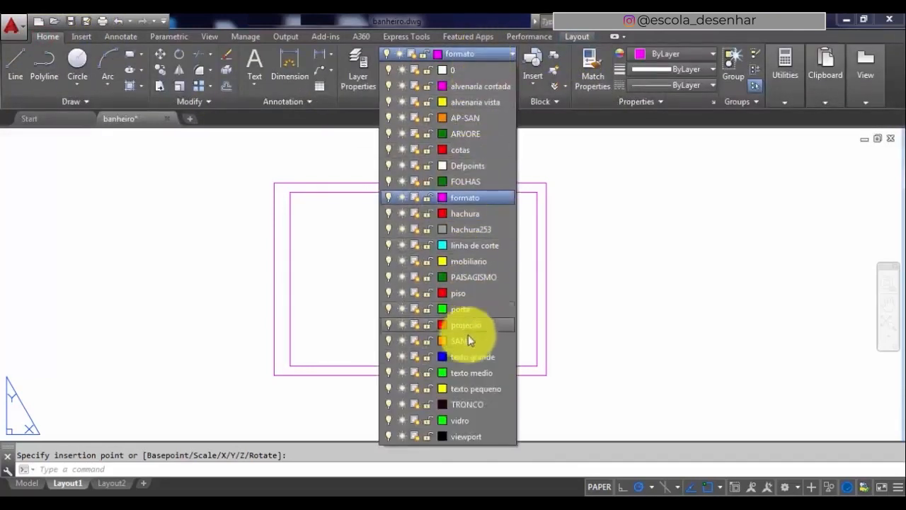
pyautogui.click(472, 438)
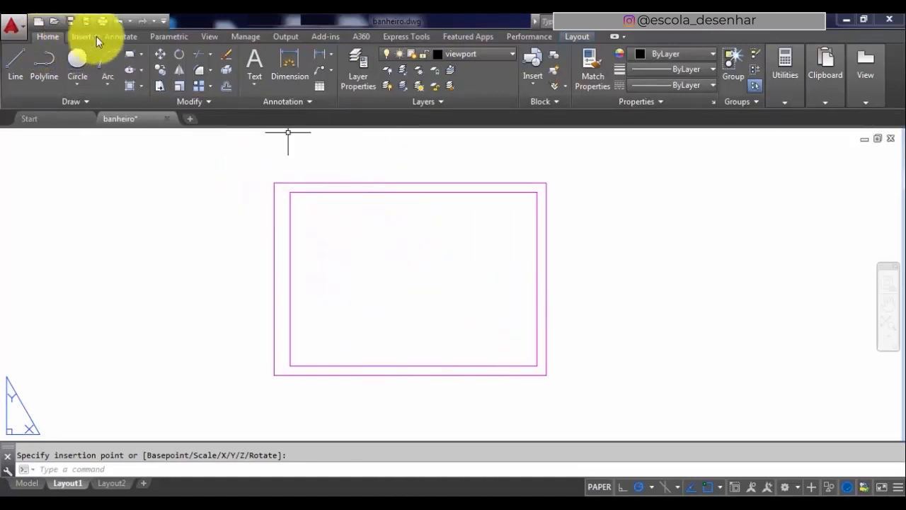
# Step: Create a rectangular layout viewport between opposite corners of the A4 format's inner margin frame
pyautogui.click(577, 36)
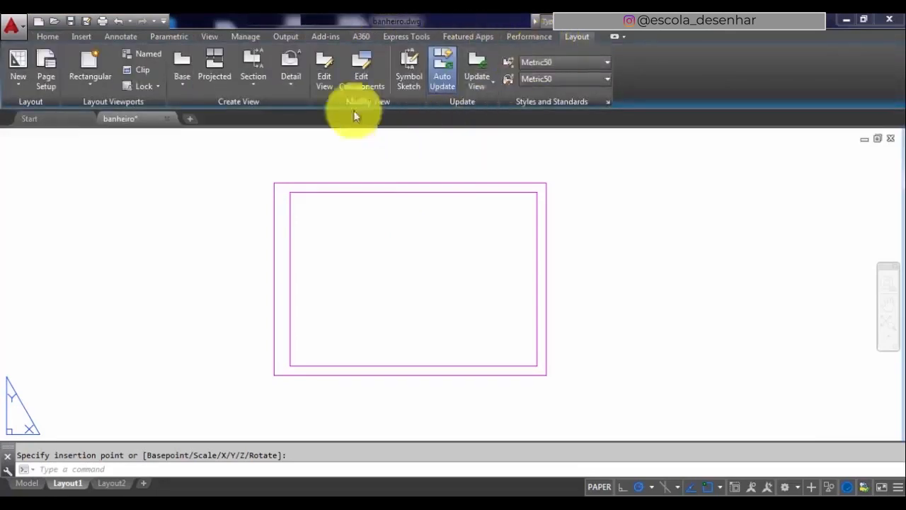
pyautogui.click(89, 80)
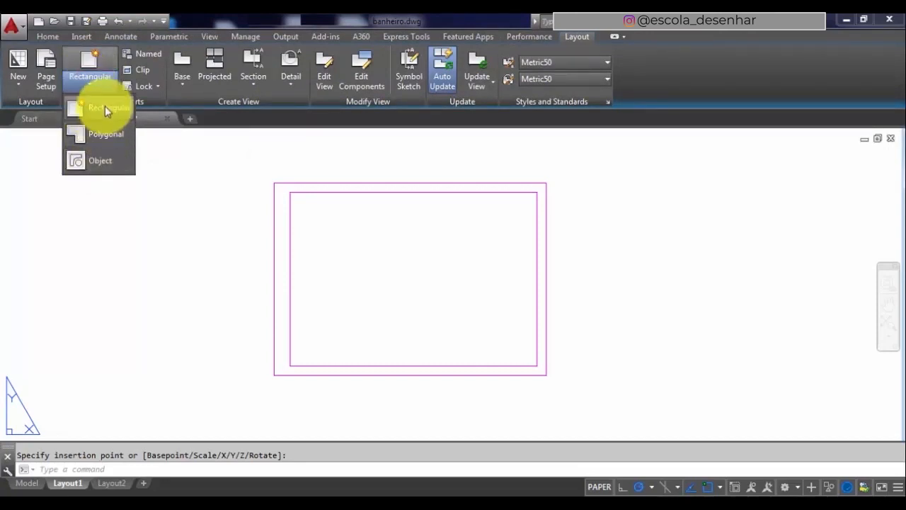
pyautogui.click(89, 61)
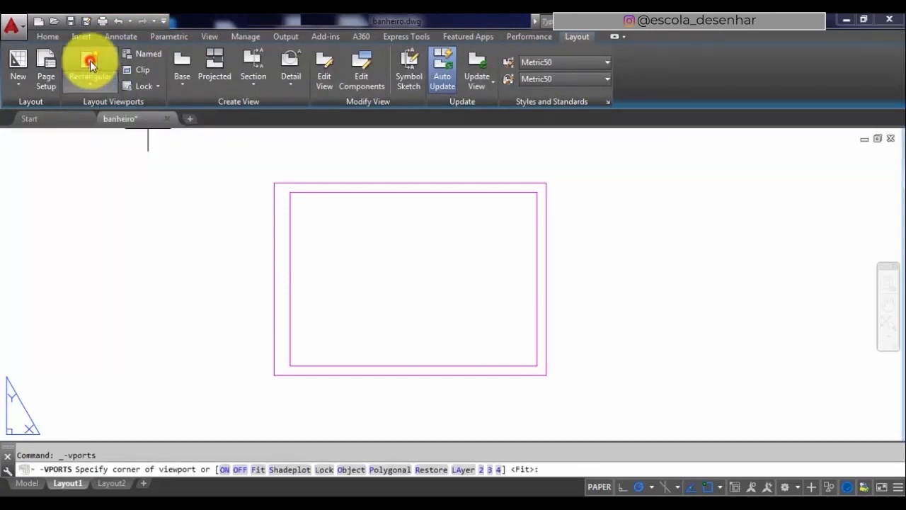
pyautogui.click(290, 192)
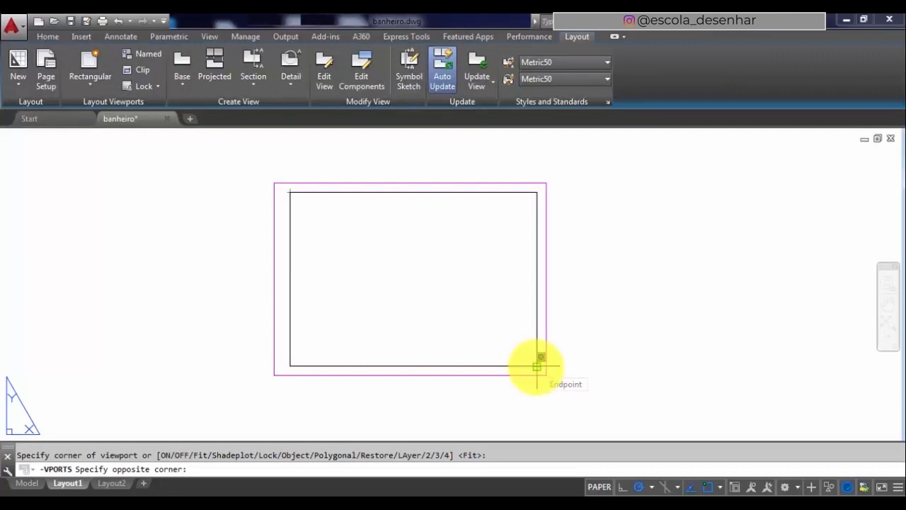
pyautogui.click(537, 366)
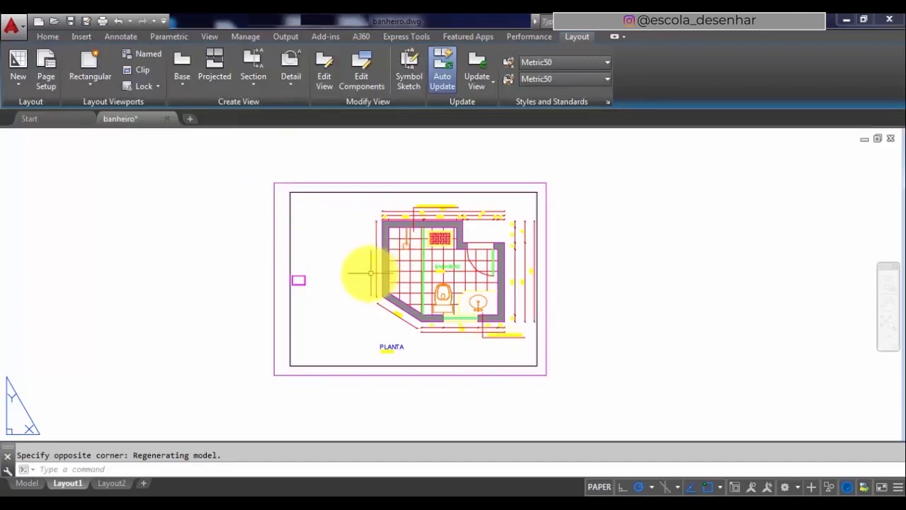
# Step: Examine how the bathroom plan sits inside the new viewport and the surrounding A4 format
pyautogui.scroll(-2, 354, 277)
pyautogui.scroll(2, 371, 273)
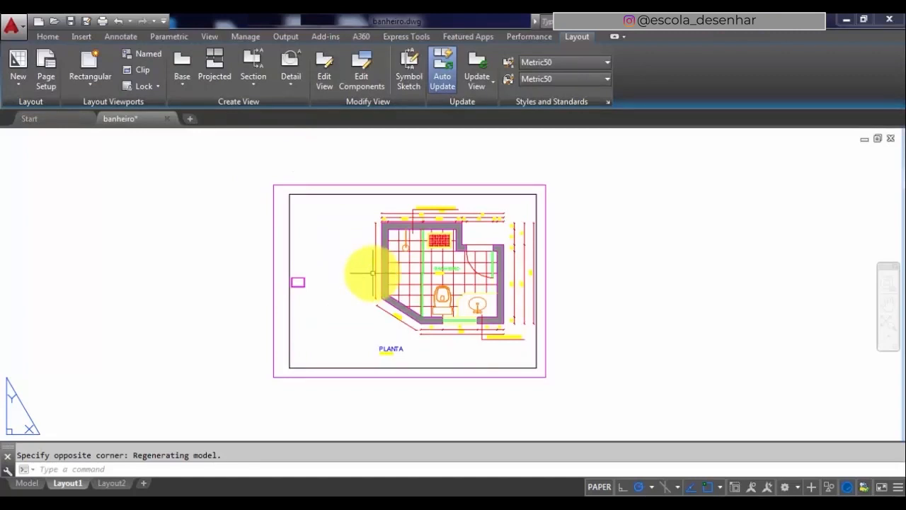
pyautogui.scroll(3, 374, 269)
pyautogui.scroll(-4, 374, 269)
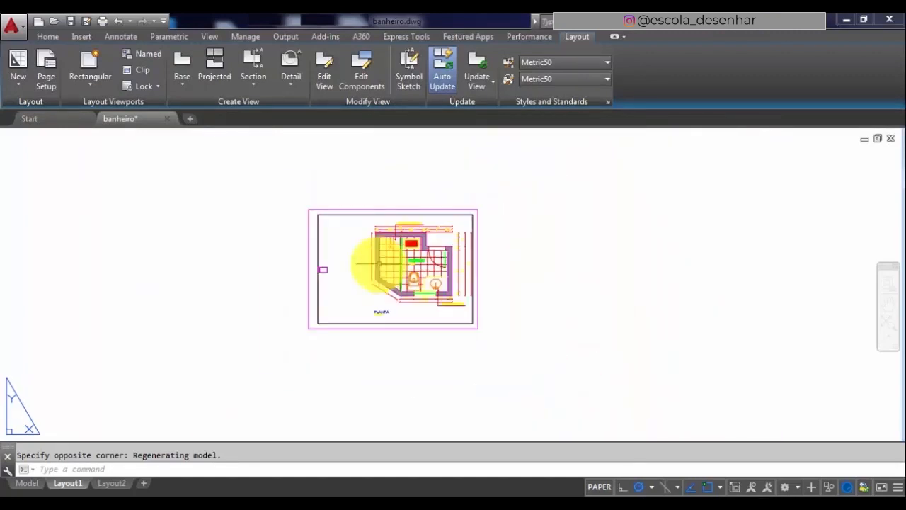
pyautogui.scroll(3, 379, 264)
pyautogui.scroll(-2, 378, 260)
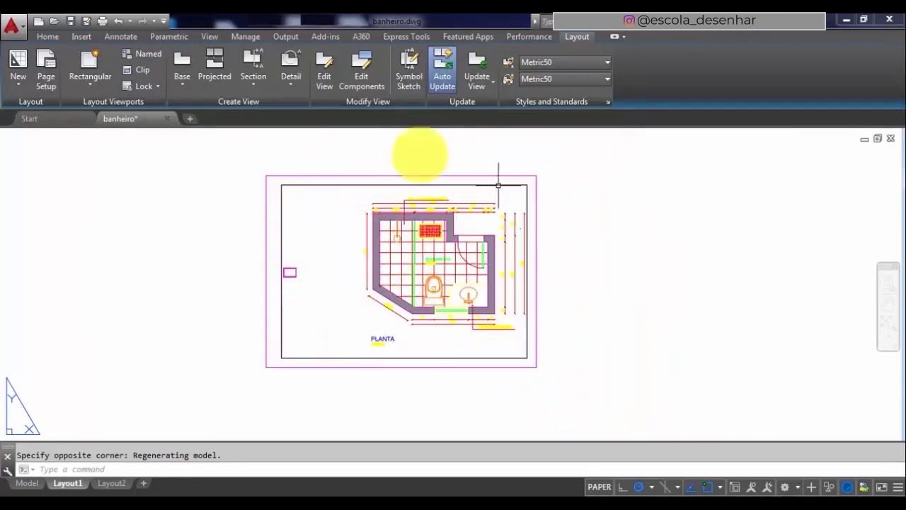
pyautogui.scroll(2, 449, 291)
pyautogui.scroll(-3, 433, 311)
pyautogui.scroll(3, 391, 281)
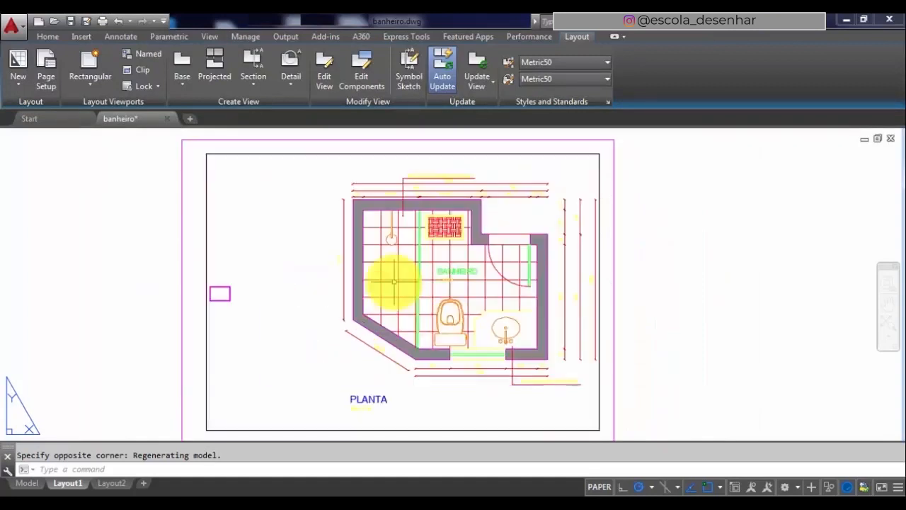
pyautogui.scroll(-2, 394, 282)
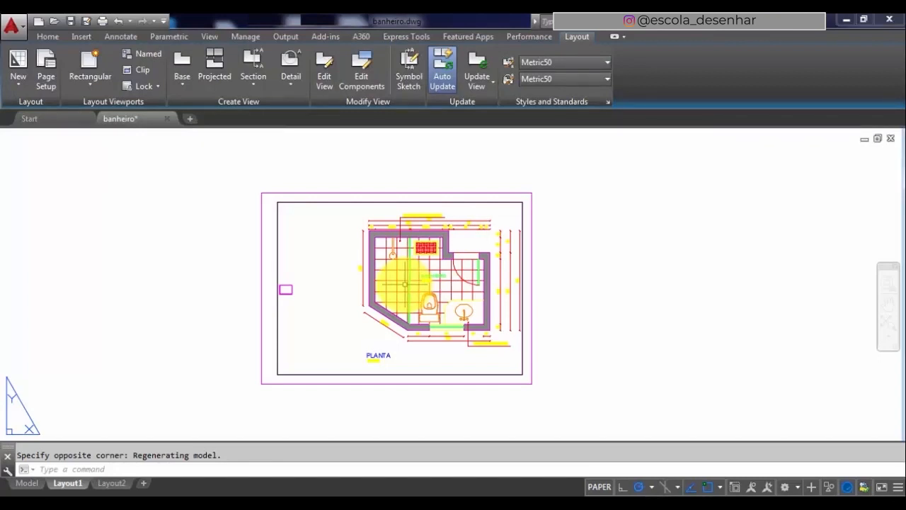
pyautogui.scroll(2, 475, 238)
pyautogui.scroll(-2, 467, 245)
pyautogui.scroll(2, 467, 247)
pyautogui.scroll(-2, 466, 247)
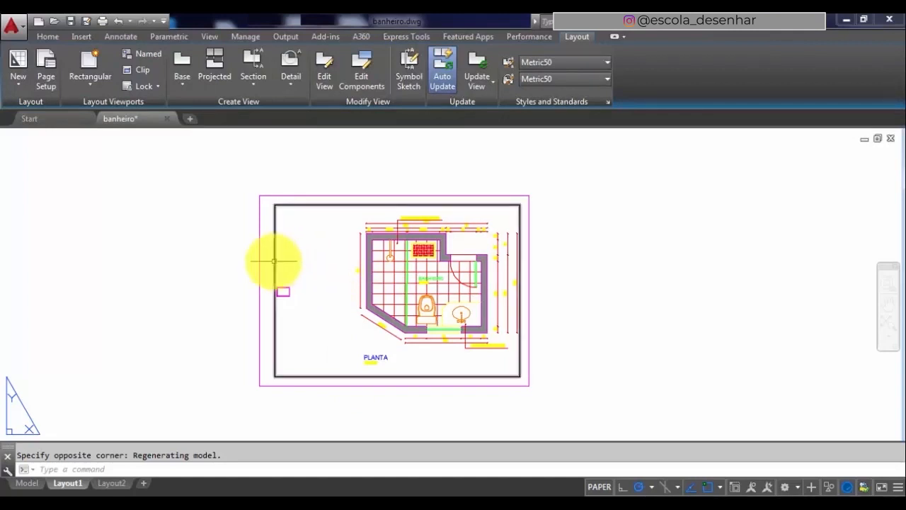
# Step: Activate model space inside the viewport and resize and reposition the bathroom plan's view within the margin frame
pyautogui.doubleClick(325, 266)
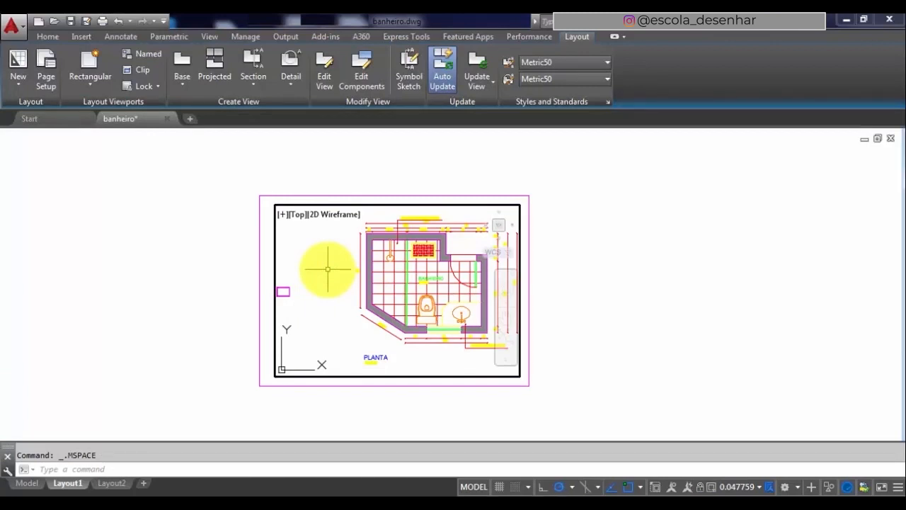
pyautogui.scroll(-2, 326, 271)
pyautogui.scroll(4, 319, 279)
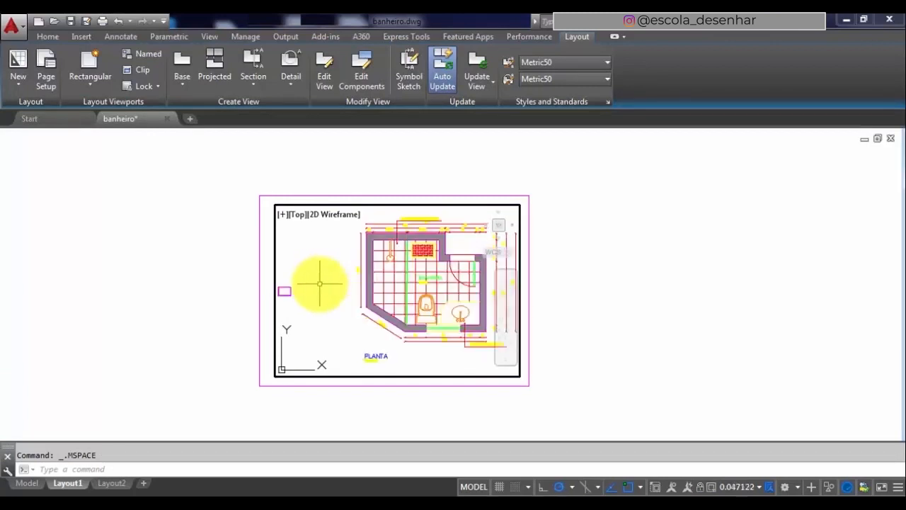
pyautogui.scroll(-3, 317, 283)
pyautogui.scroll(2, 297, 319)
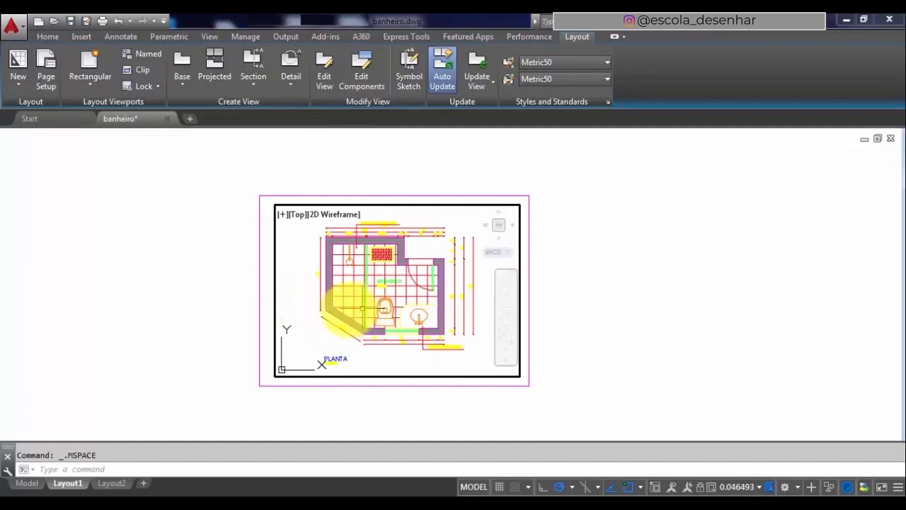
pyautogui.scroll(-2, 385, 313)
pyautogui.scroll(2, 384, 308)
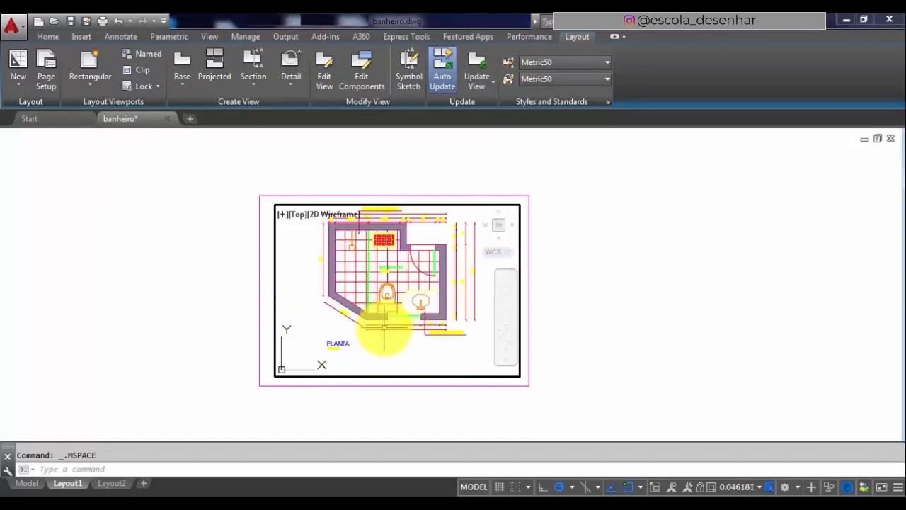
pyautogui.scroll(-3, 367, 301)
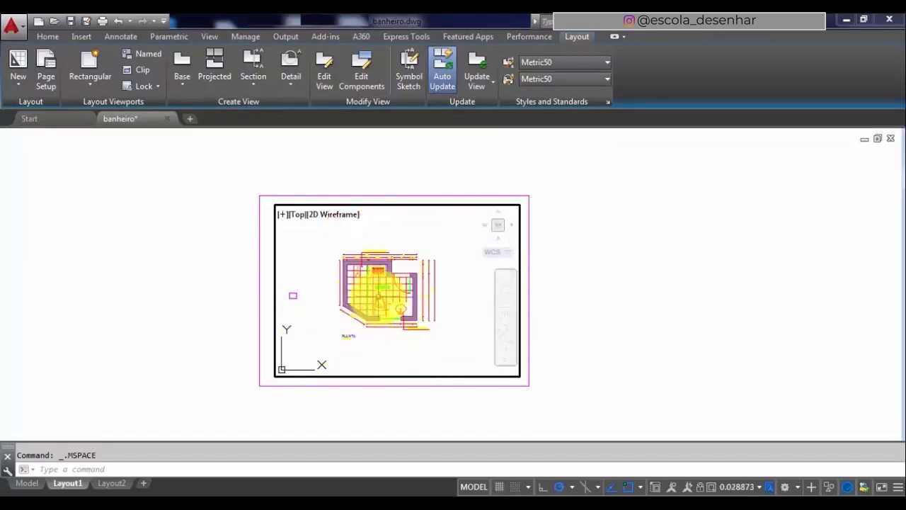
pyautogui.scroll(3, 375, 290)
pyautogui.scroll(2, 376, 296)
pyautogui.scroll(-2, 375, 311)
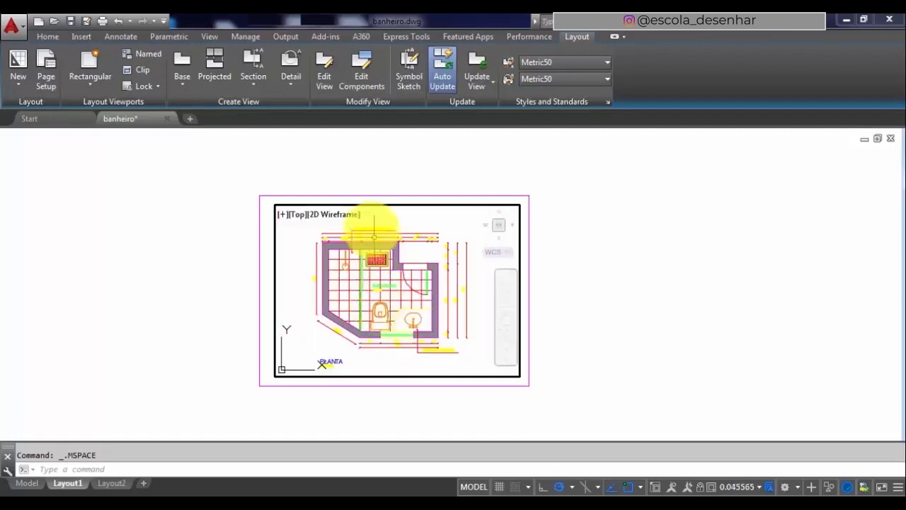
pyautogui.scroll(3, 369, 221)
pyautogui.scroll(6, 370, 232)
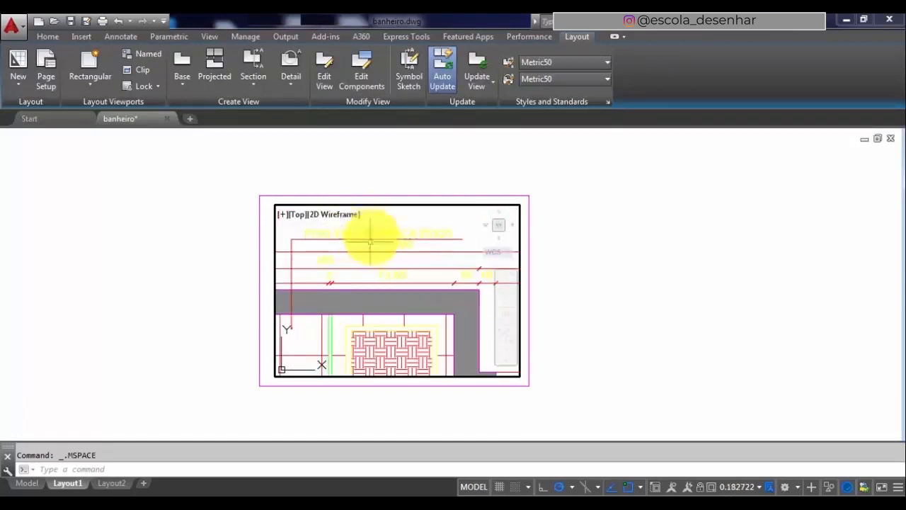
pyautogui.scroll(-4, 370, 232)
pyautogui.scroll(-5, 361, 299)
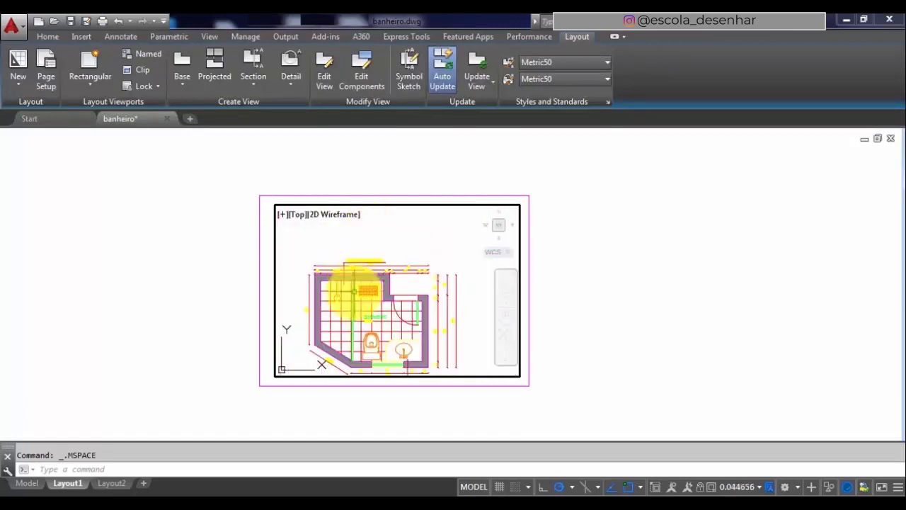
pyautogui.scroll(-3, 393, 276)
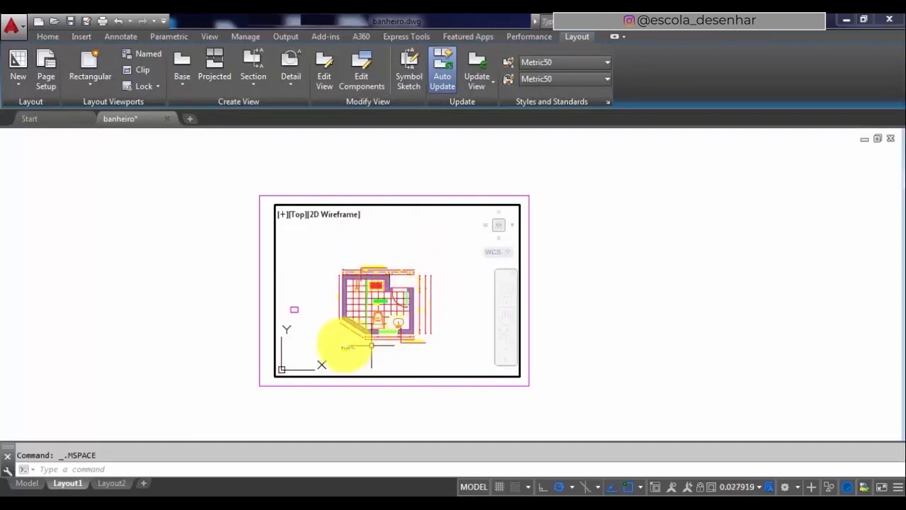
pyautogui.scroll(3, 337, 346)
pyautogui.scroll(-2, 337, 346)
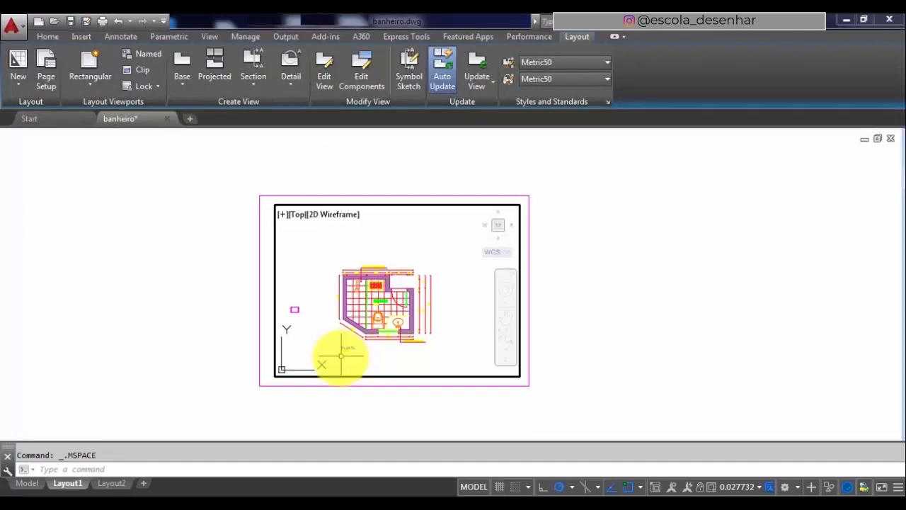
pyautogui.scroll(2, 330, 358)
pyautogui.scroll(-2, 357, 341)
pyautogui.scroll(2, 363, 331)
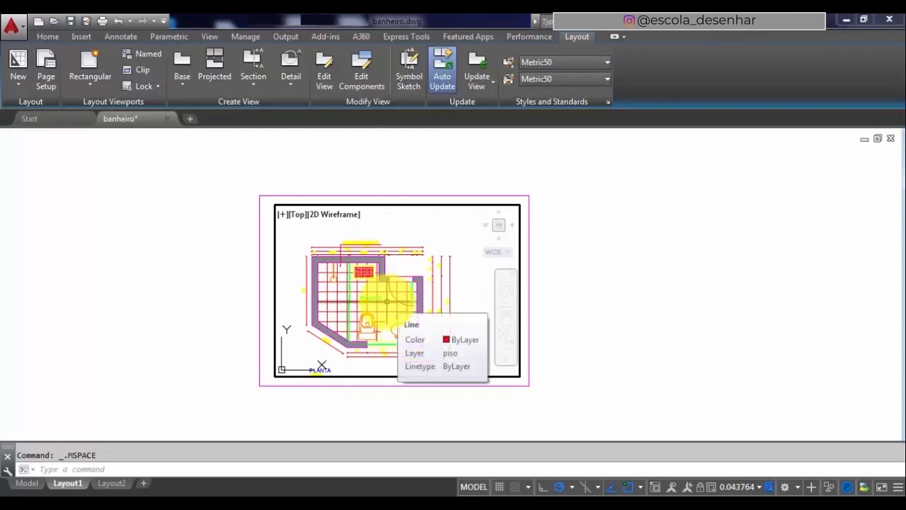
# Step: Add a custom scale named 1:25 to the drawing's scale list, with 1 paper unit equal to 25 drawing units
pyautogui.click(643, 393)
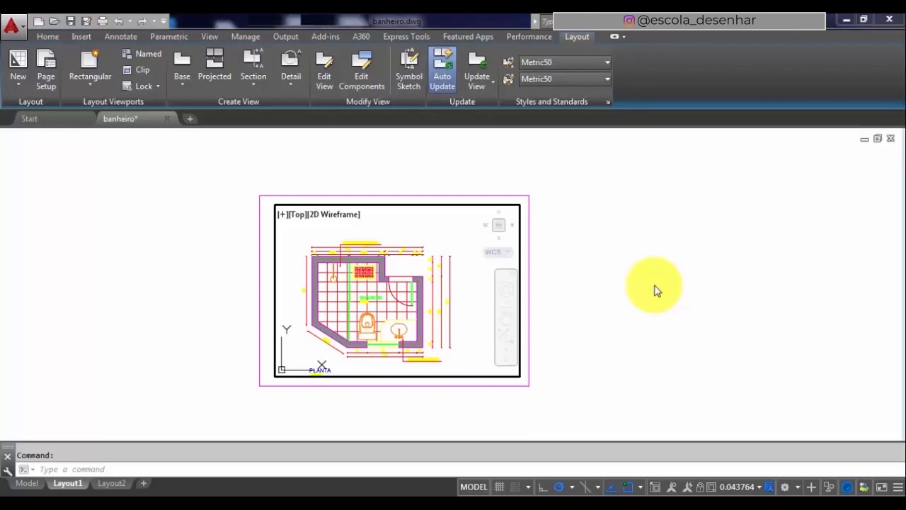
pyautogui.click(759, 487)
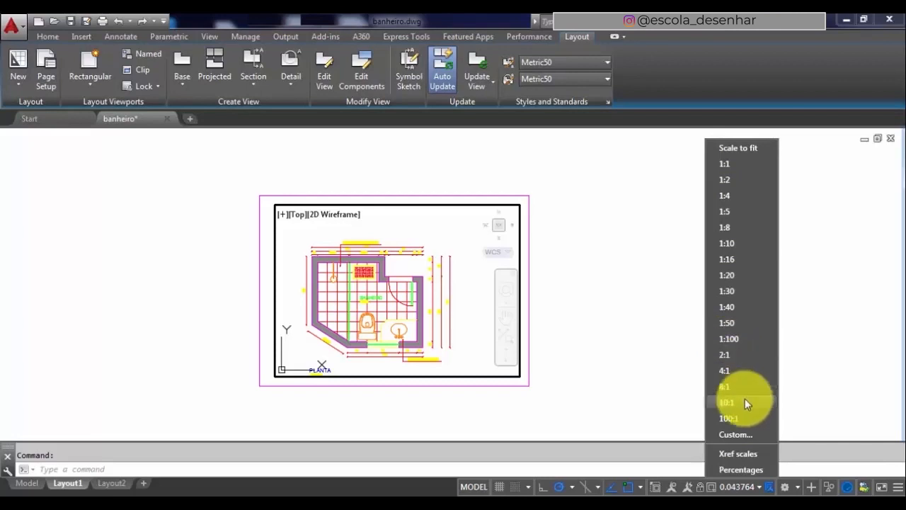
pyautogui.click(741, 433)
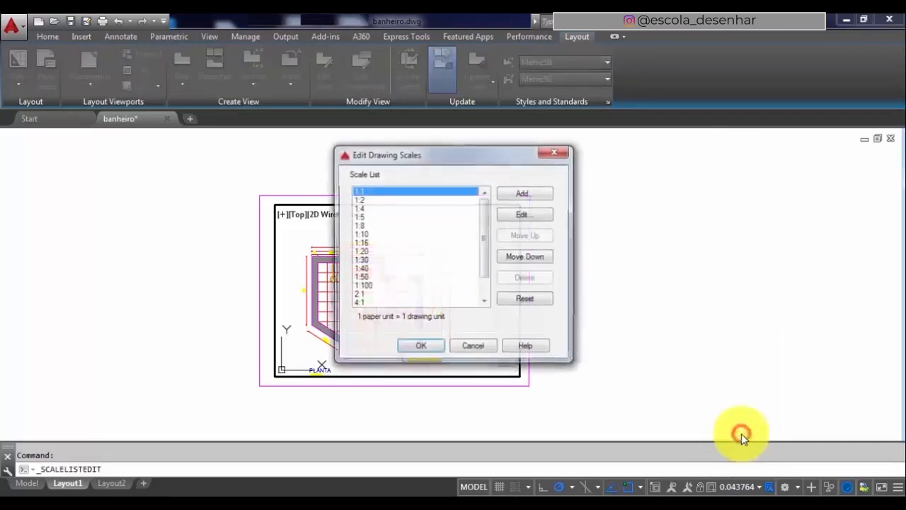
pyautogui.click(524, 194)
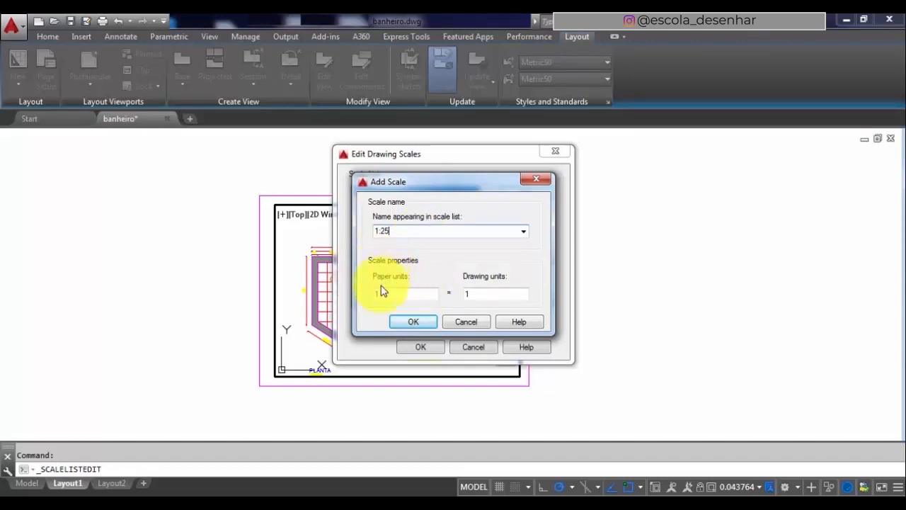
pyautogui.click(481, 293)
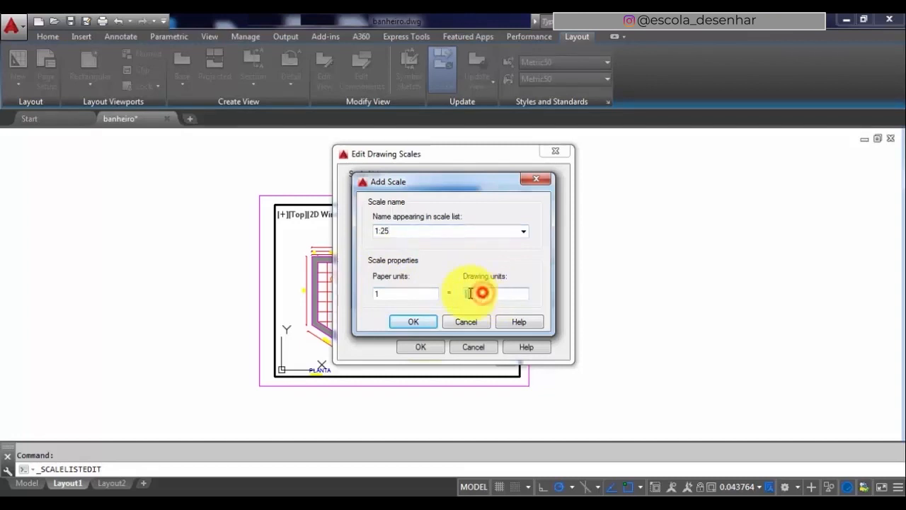
pyautogui.write('25')
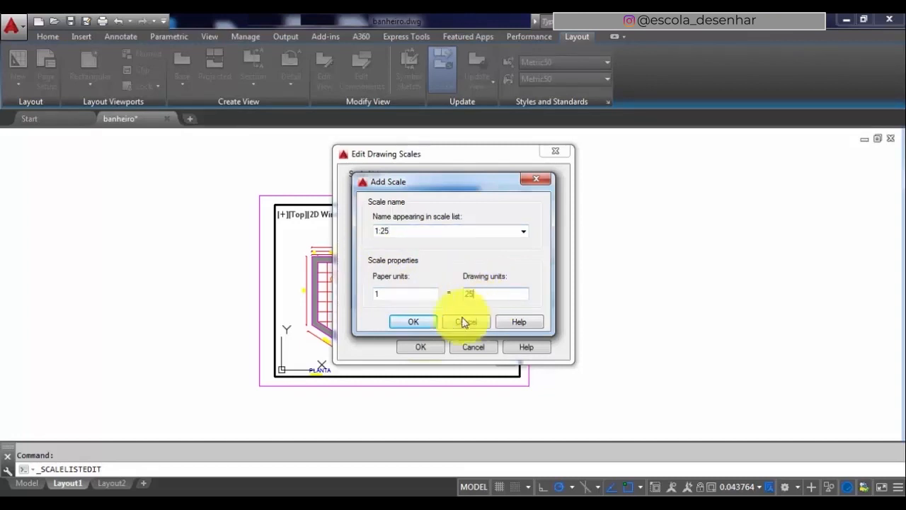
pyautogui.click(415, 323)
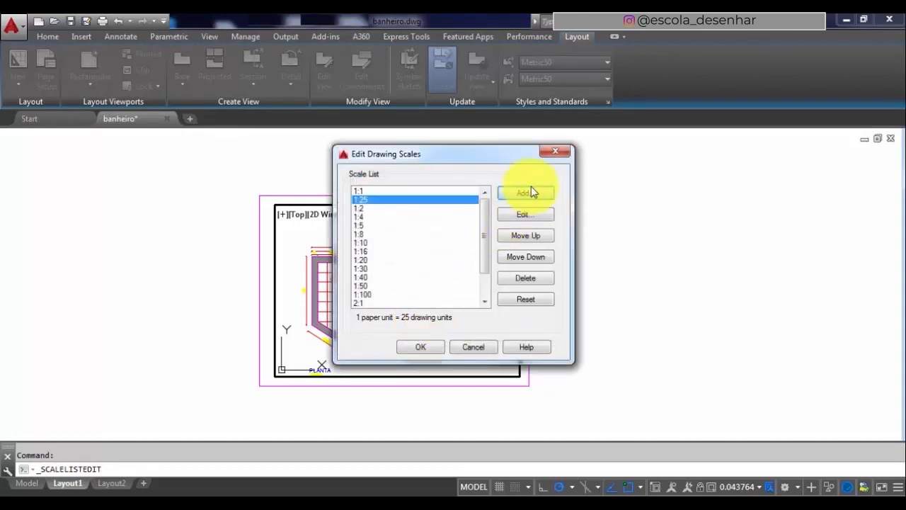
pyautogui.click(424, 349)
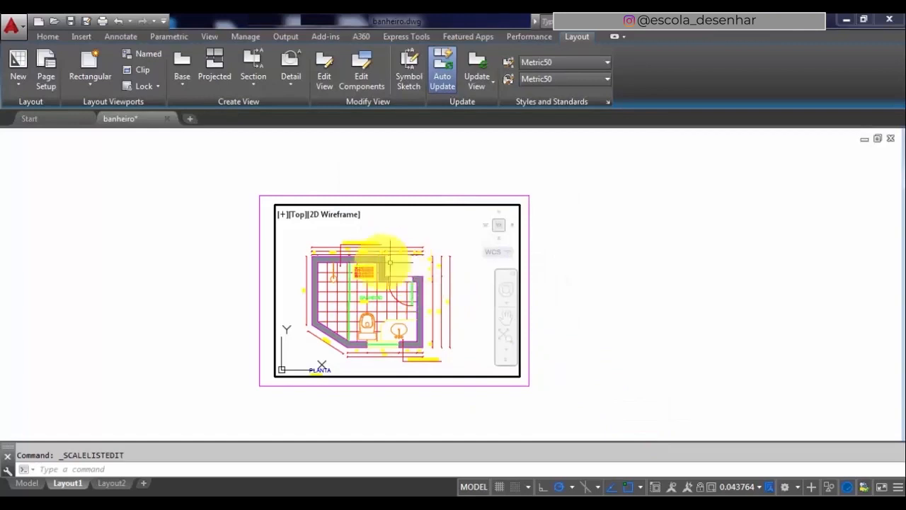
# Step: Set the bathroom plan viewport to the 1:25 scale, reapplying it after any zoom inside the viewport
pyautogui.click(760, 487)
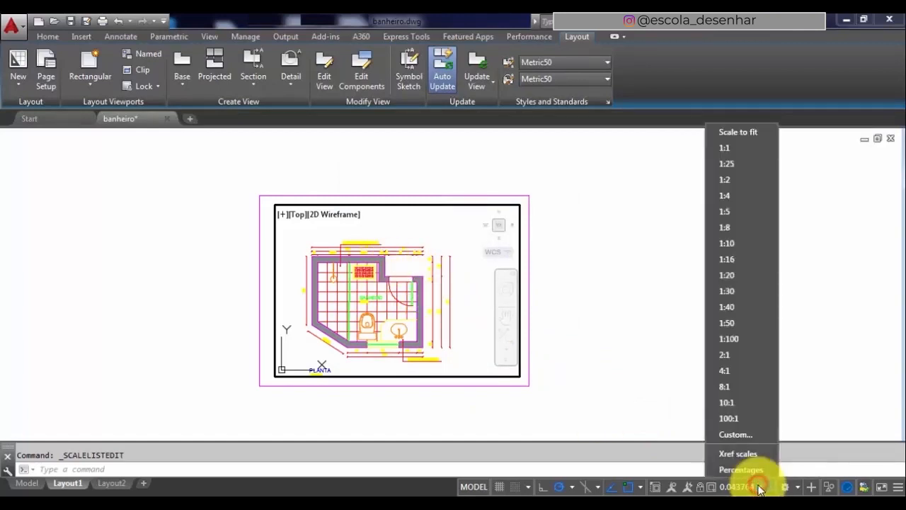
pyautogui.click(739, 163)
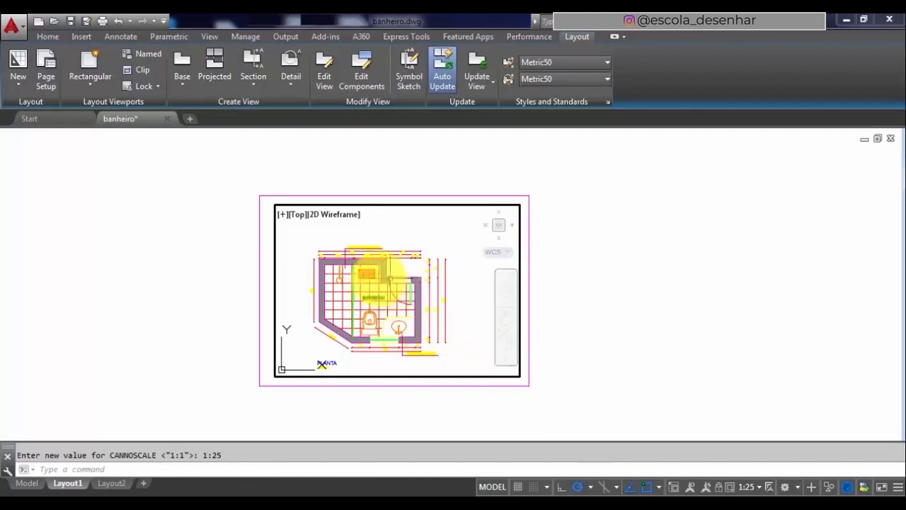
pyautogui.moveTo(383, 259)
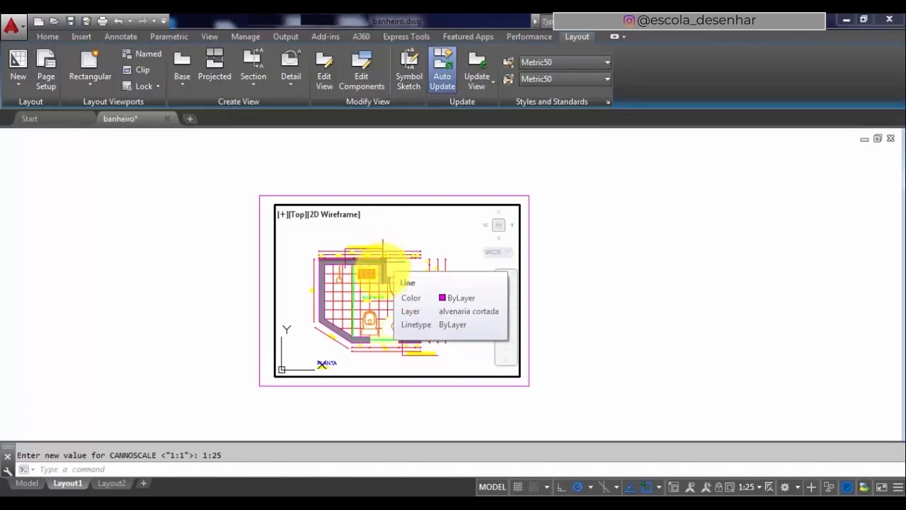
pyautogui.scroll(-2, 376, 243)
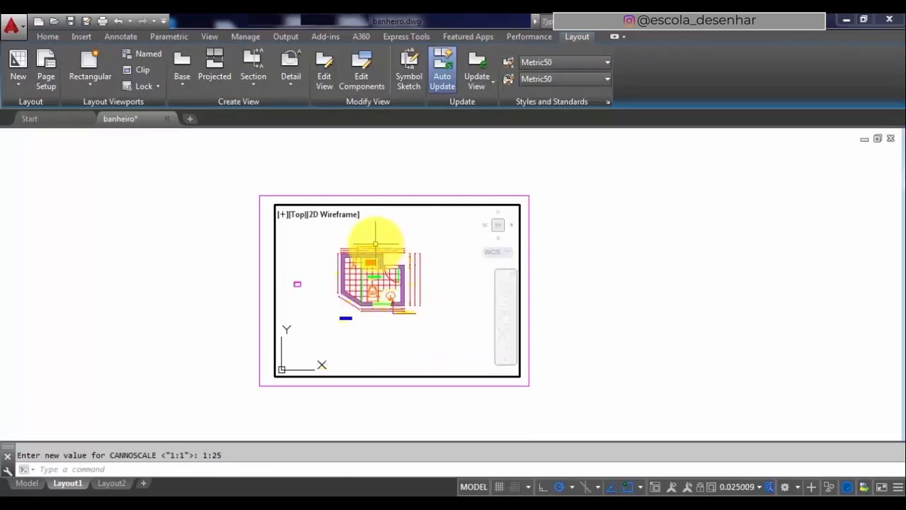
pyautogui.moveTo(376, 243)
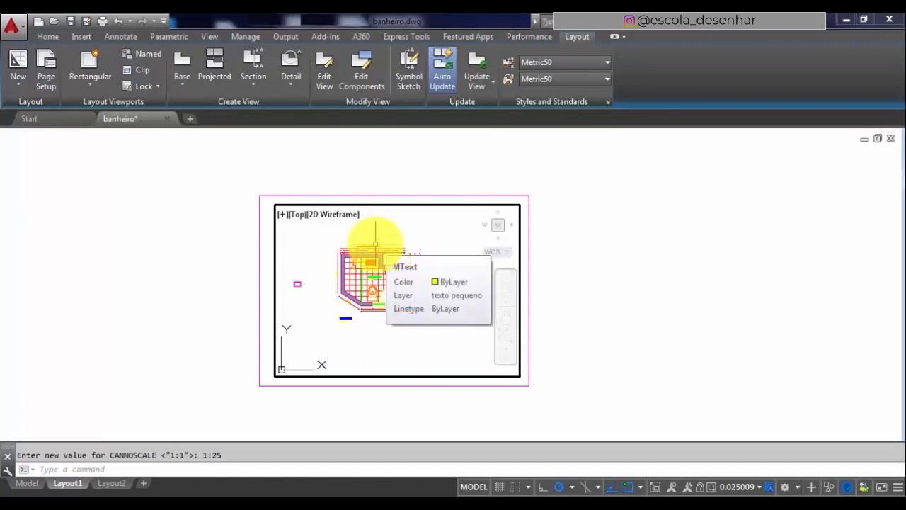
pyautogui.scroll(2, 375, 241)
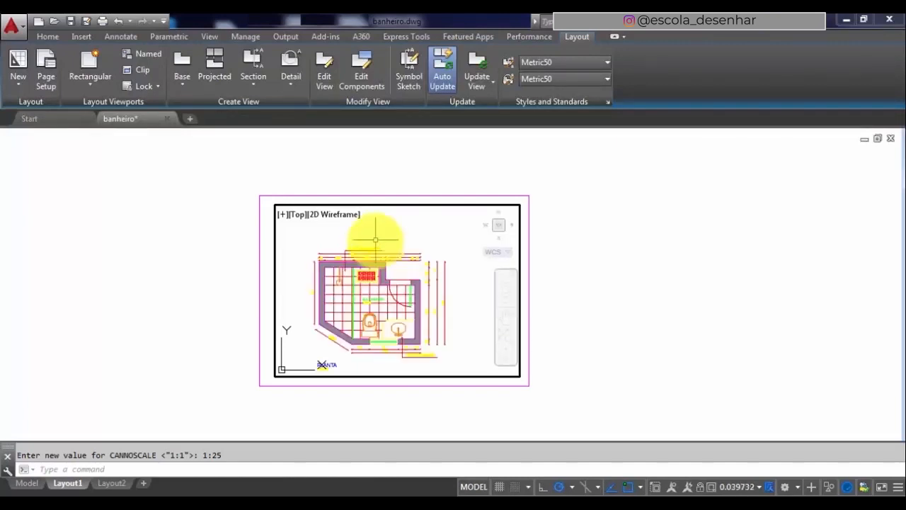
pyautogui.click(759, 488)
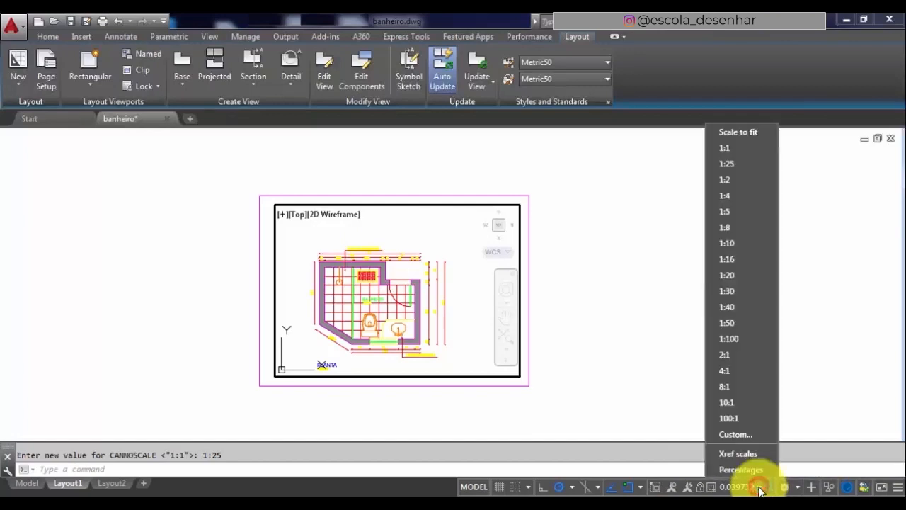
pyautogui.click(724, 164)
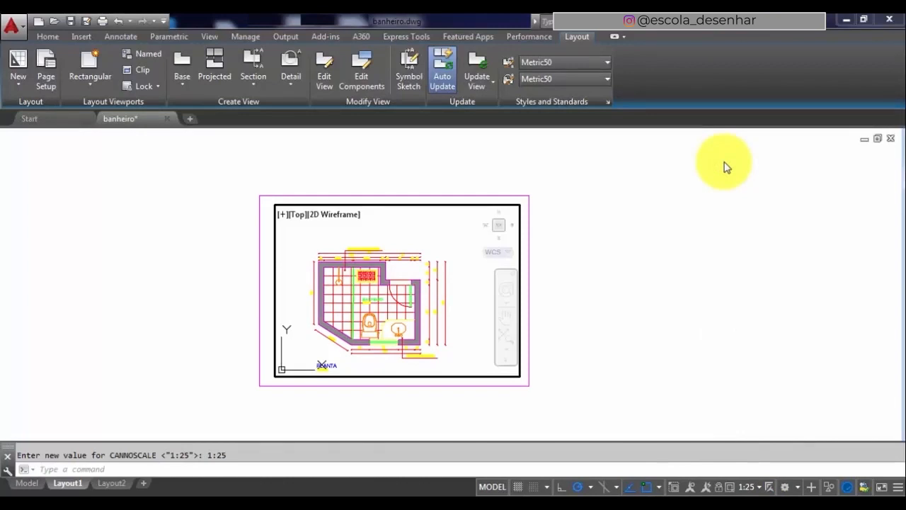
# Step: Pan the bathroom plan toward the centre of the viewport's margin frame without changing its scale, and return to paper space
pyautogui.click(507, 317)
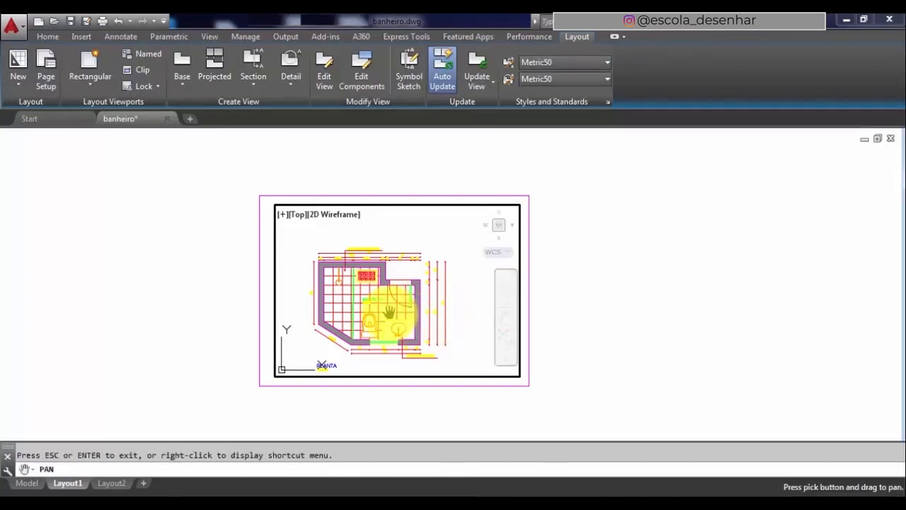
pyautogui.moveTo(389, 311)
pyautogui.mouseDown()
pyautogui.moveTo(403, 304)
pyautogui.moveTo(440, 322)
pyautogui.mouseUp()
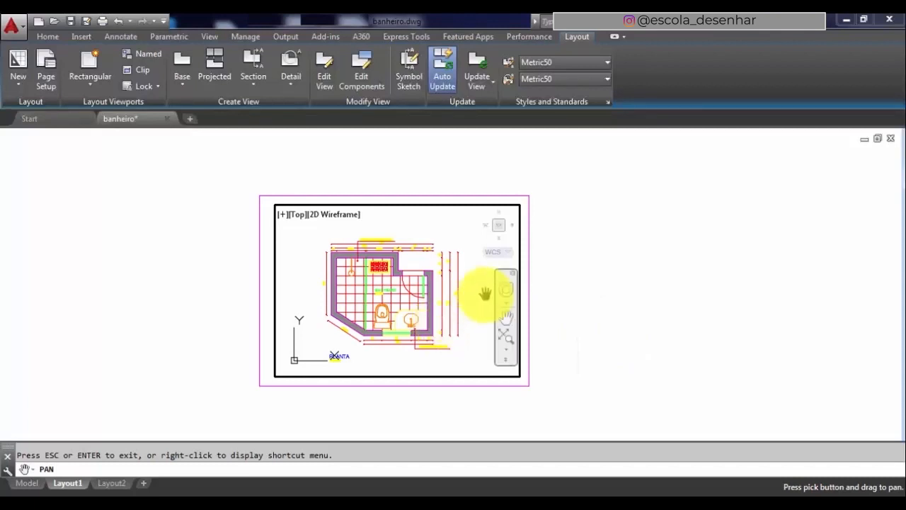
pyautogui.press('Escape')
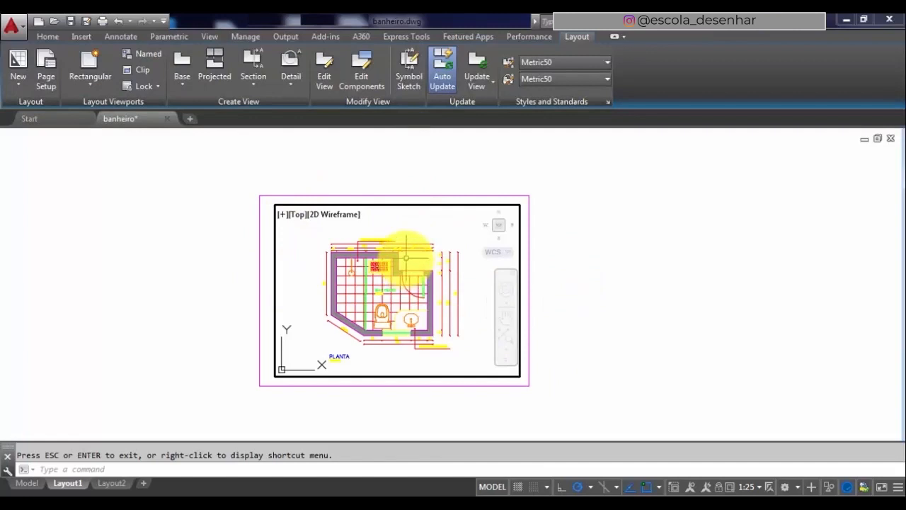
pyautogui.doubleClick(595, 242)
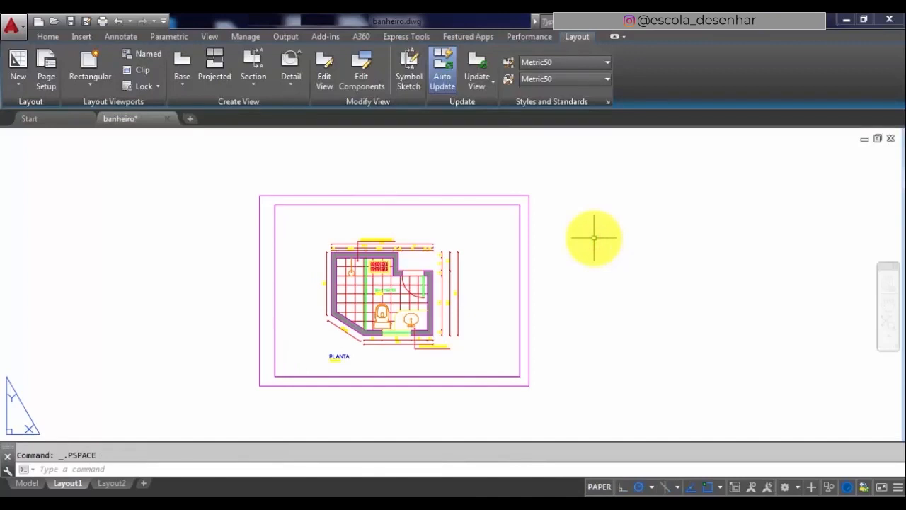
# Step: Examine the scaled bathroom plan on the A4 sheet in Layout1 and compare it with the original drawing in model space
pyautogui.scroll(-2, 383, 255)
pyautogui.scroll(6, 382, 255)
pyautogui.scroll(-4, 382, 255)
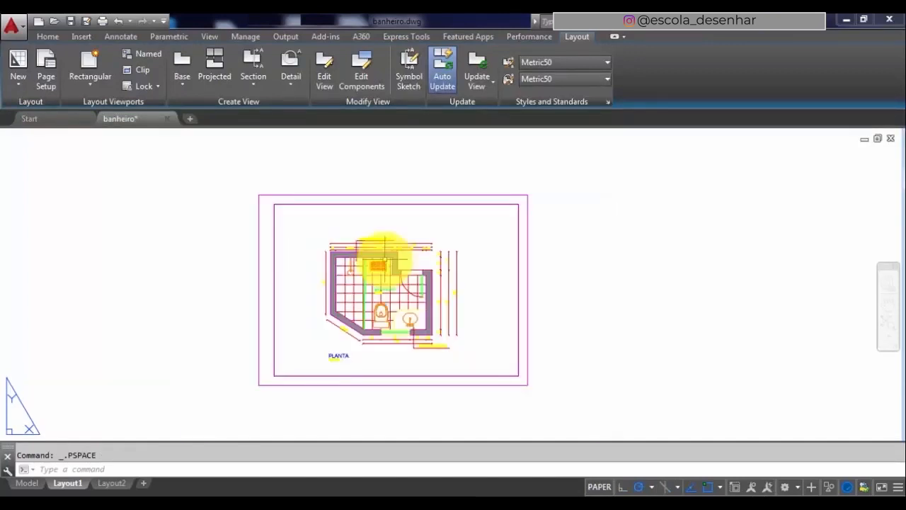
pyautogui.scroll(2, 382, 256)
pyautogui.scroll(-2, 384, 262)
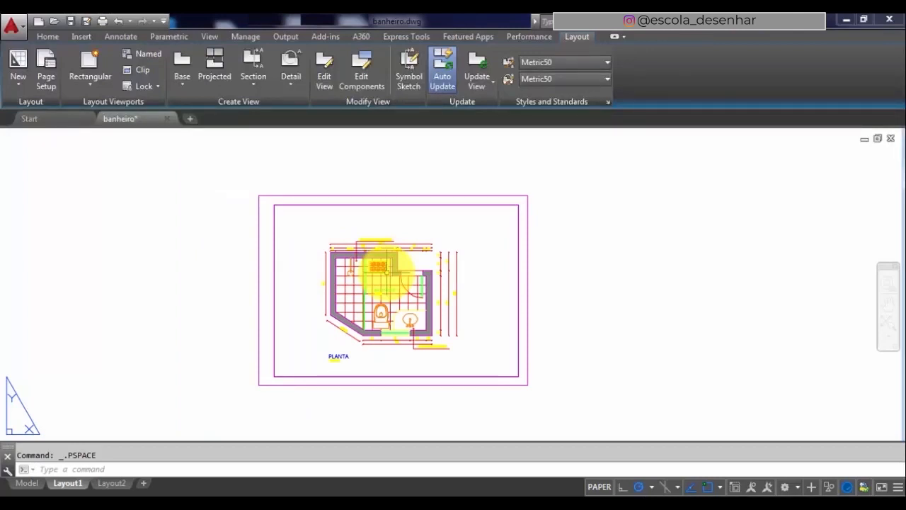
pyautogui.click(27, 483)
pyautogui.scroll(2, 445, 234)
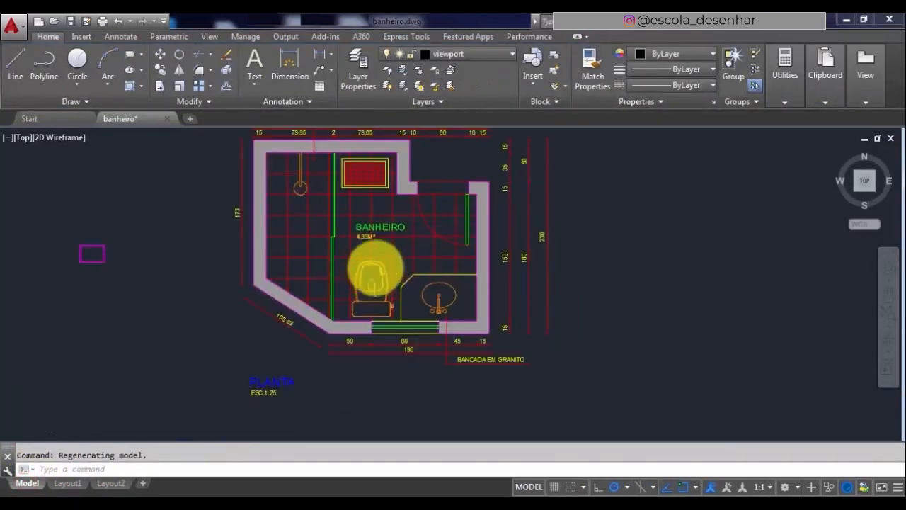
pyautogui.scroll(2, 500, 293)
pyautogui.scroll(-4, 376, 318)
pyautogui.scroll(2, 446, 300)
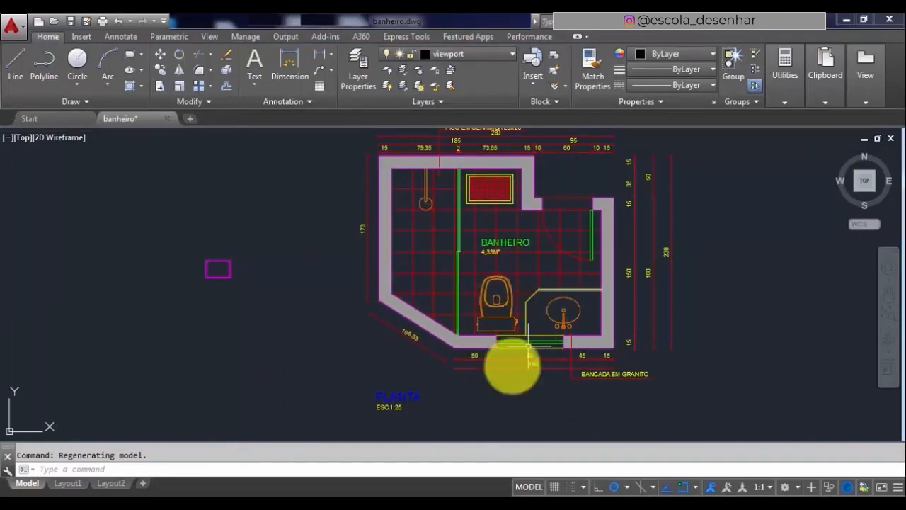
pyautogui.click(68, 483)
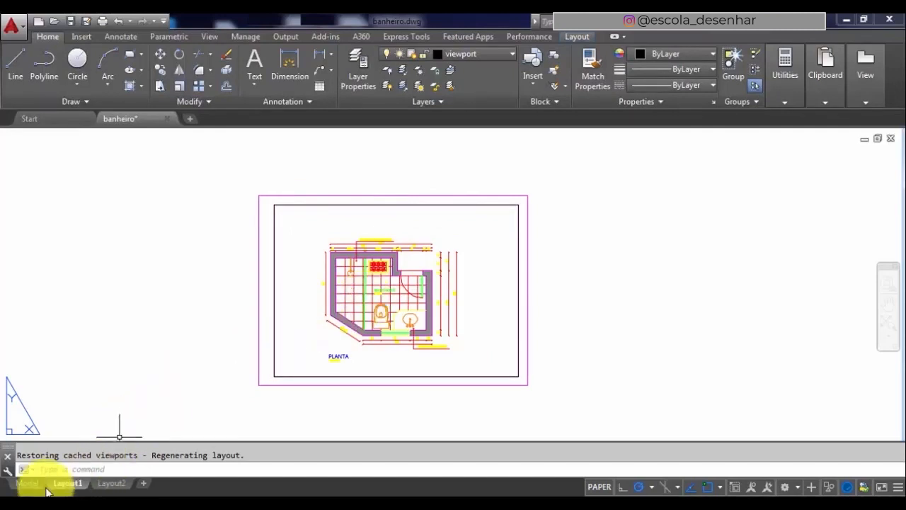
pyautogui.click(24, 483)
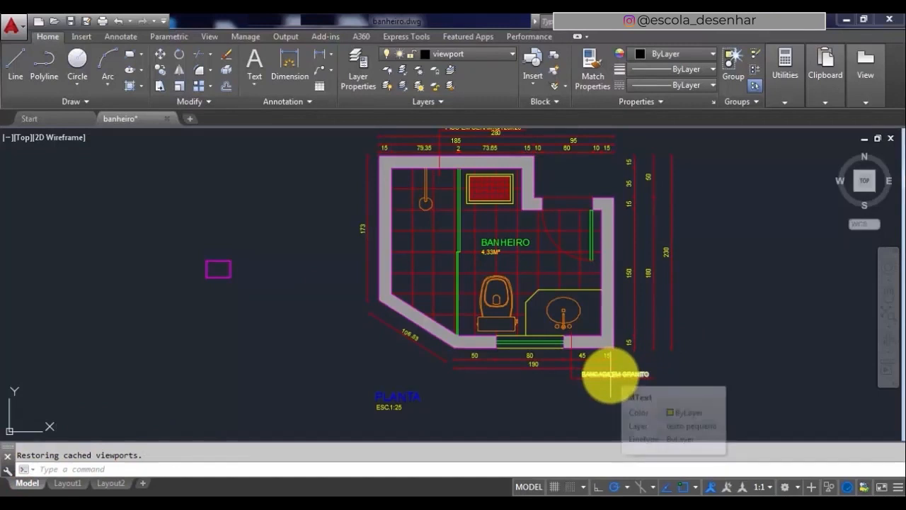
pyautogui.moveTo(609, 374)
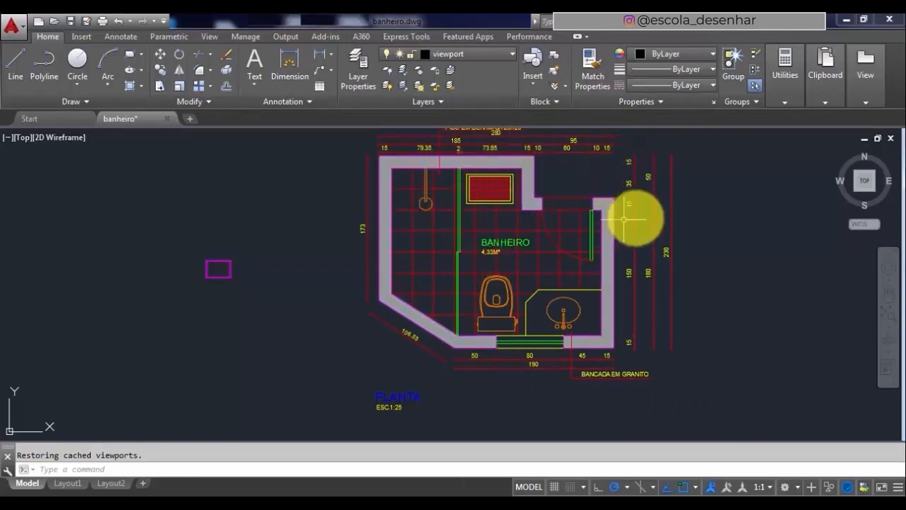
pyautogui.scroll(-2, 399, 357)
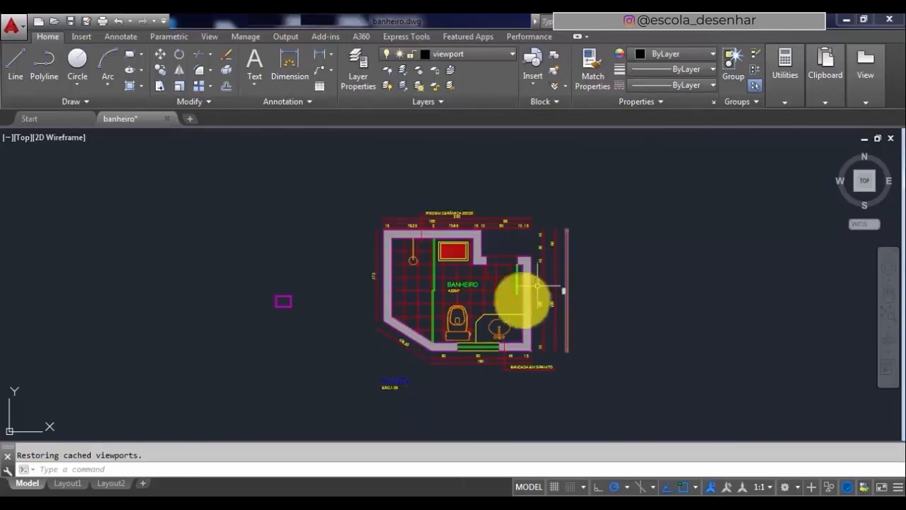
# Step: Return to Layout1 and save the bathroom drawing
pyautogui.click(71, 483)
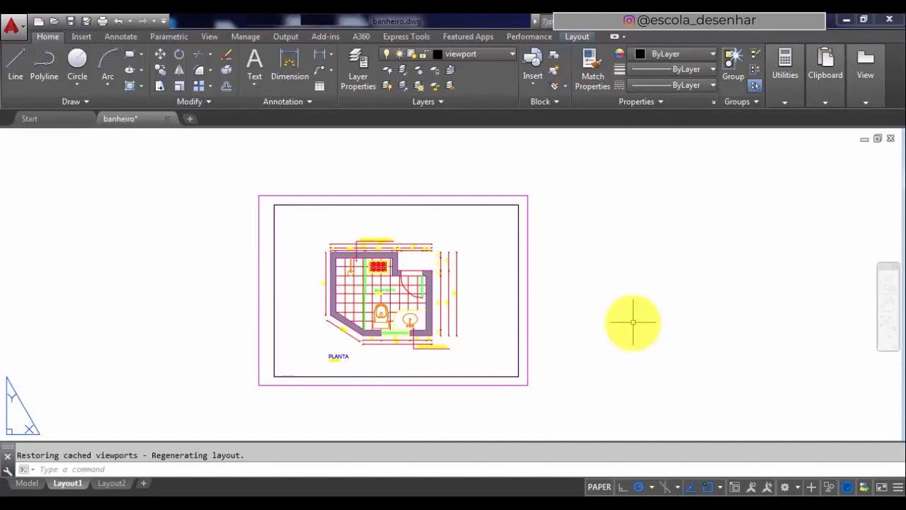
pyautogui.click(71, 24)
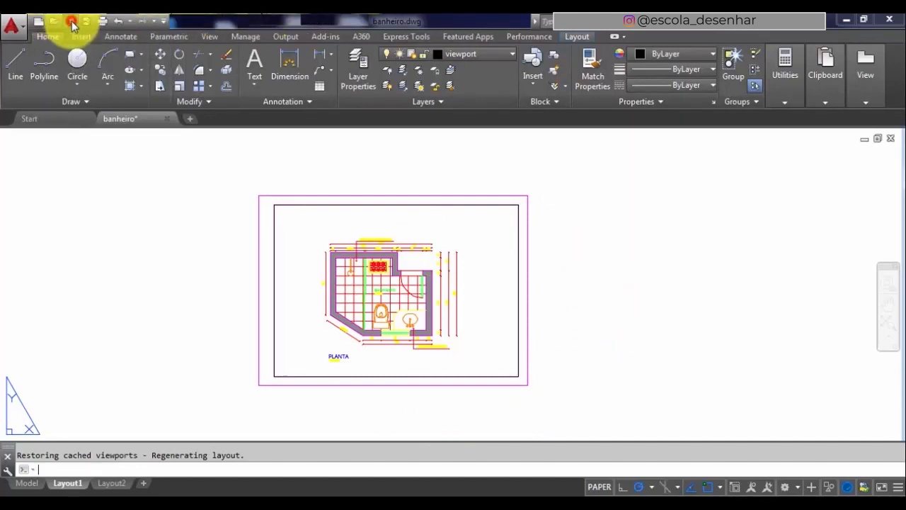